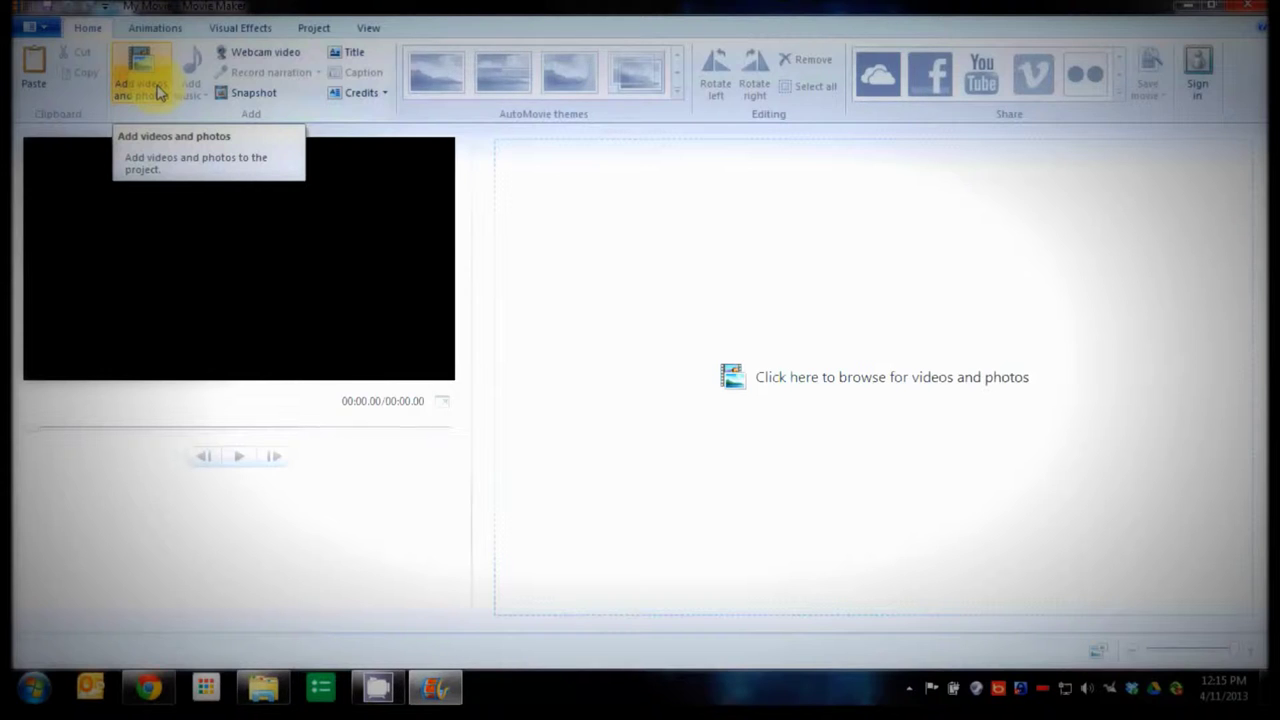
- Drag iSquish Pt 1_Picturebox and points.mp4 from the video editing folder onto the storyboard
{"action": "left_click", "coordinate": [157, 92]}
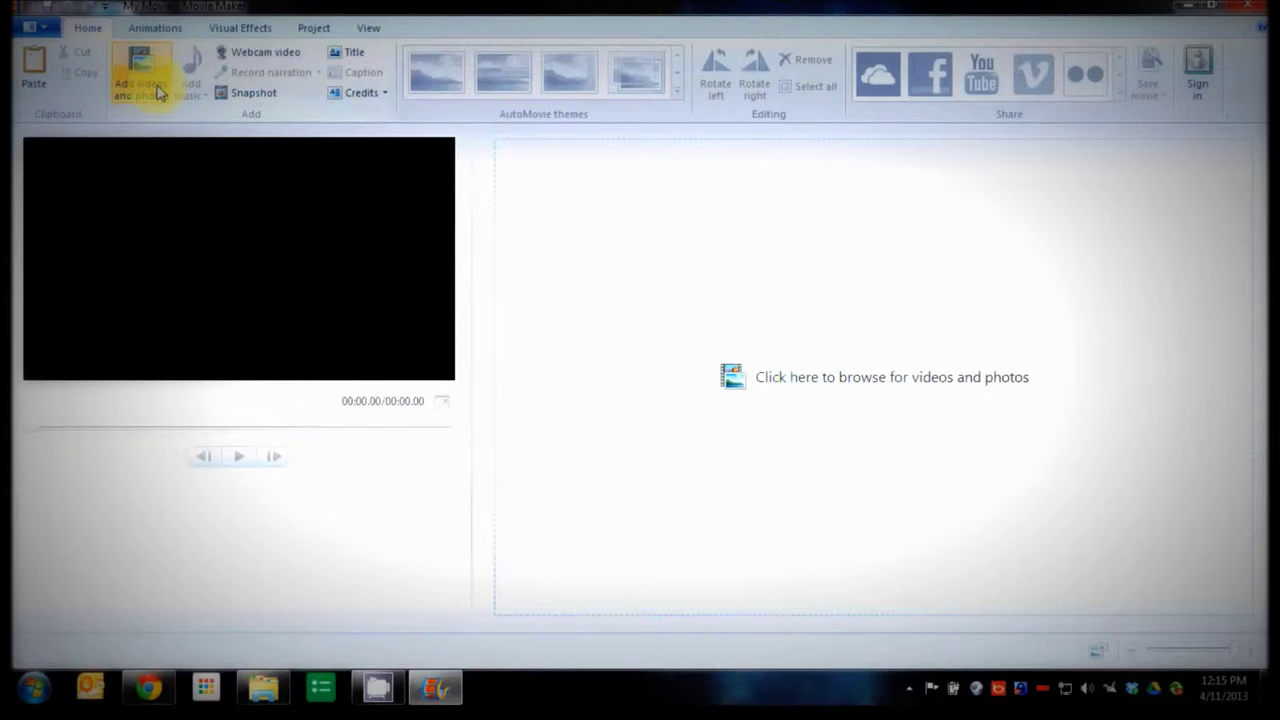
{"action": "left_click", "coordinate": [260, 703]}
{"action": "left_click", "coordinate": [456, 184]}
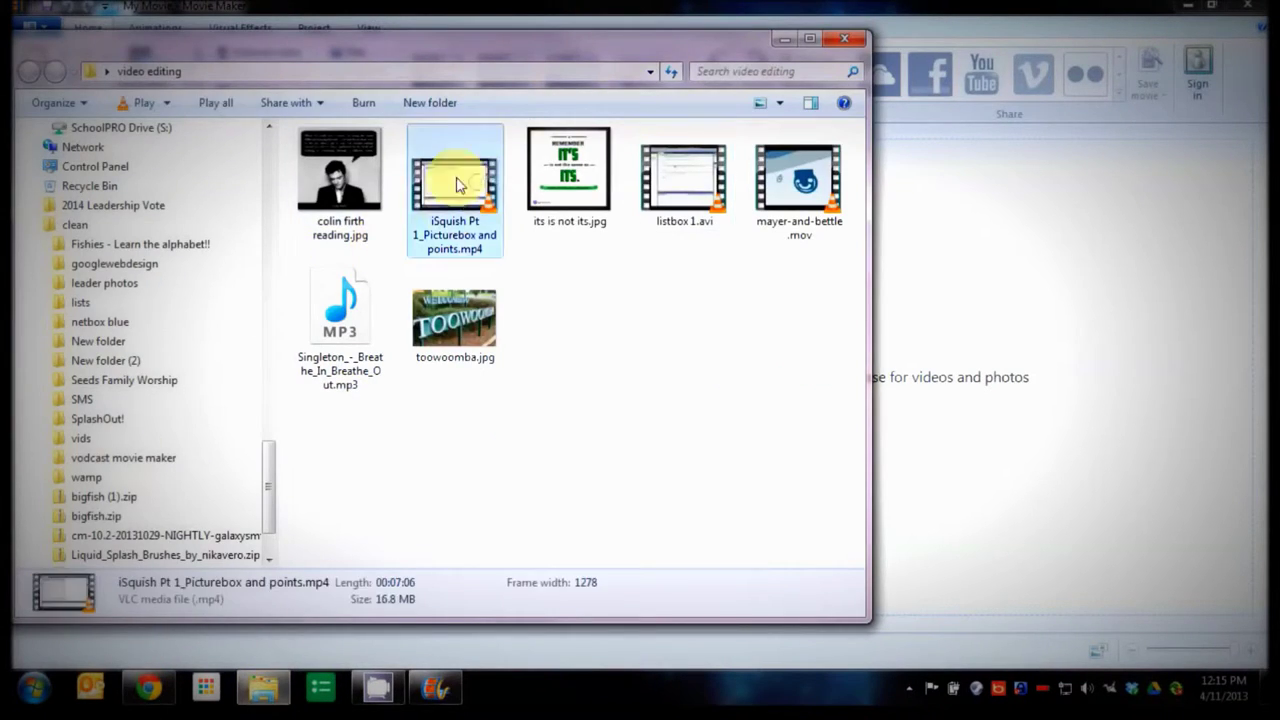
{"action": "left_click_drag", "start_coordinate": [456, 184], "coordinate": [1032, 402]}
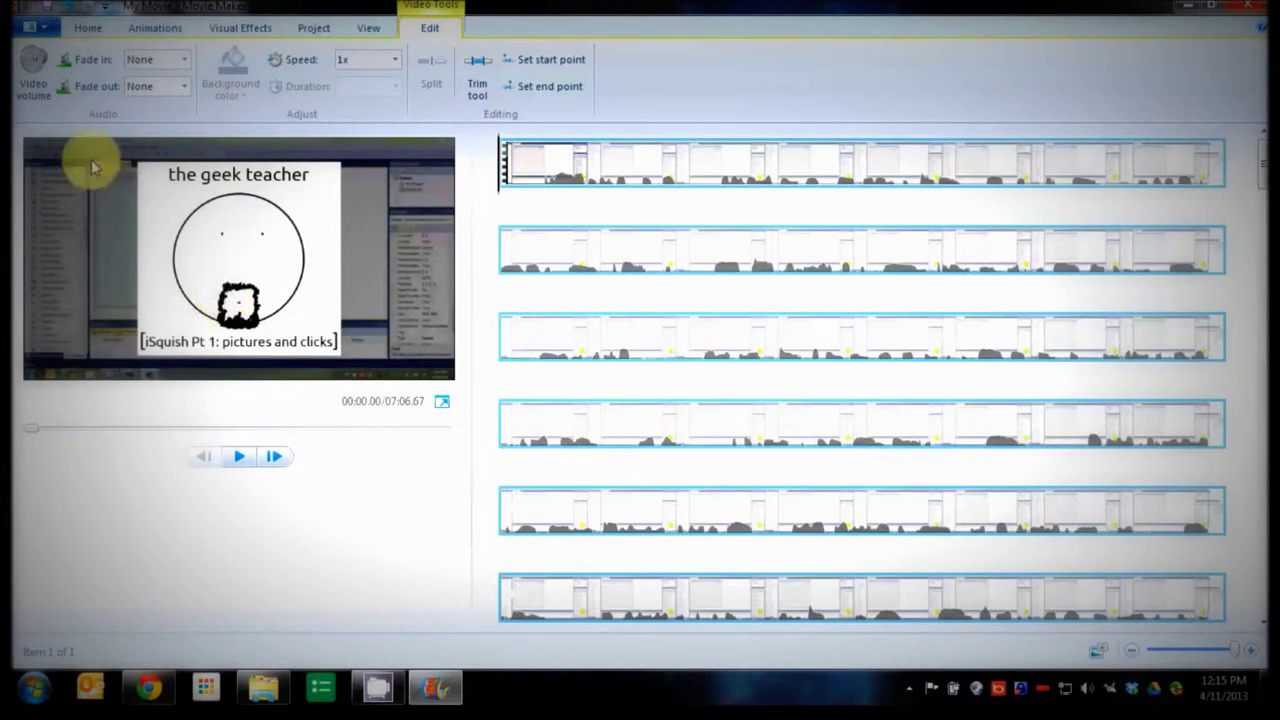
- Preview the clip around 18 seconds in, then return to the start of the movie
{"action": "left_click", "coordinate": [744, 345]}
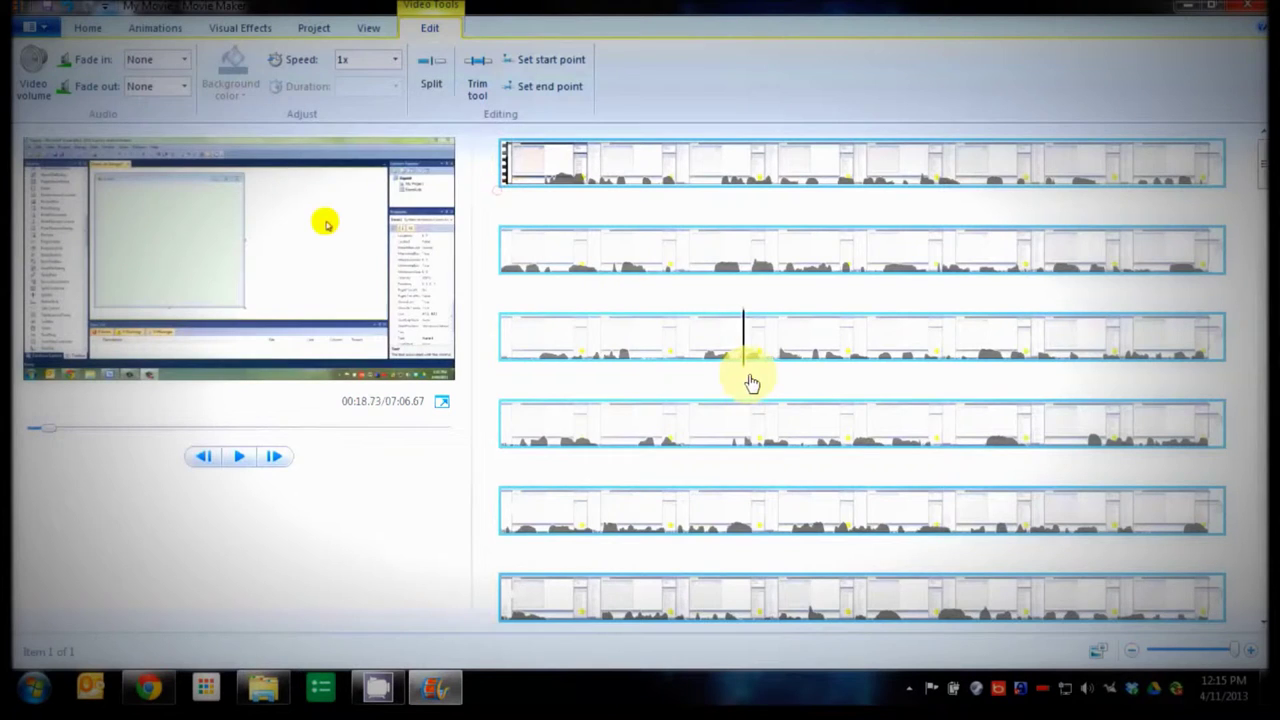
{"action": "left_click_drag", "start_coordinate": [752, 383], "coordinate": [778, 379]}
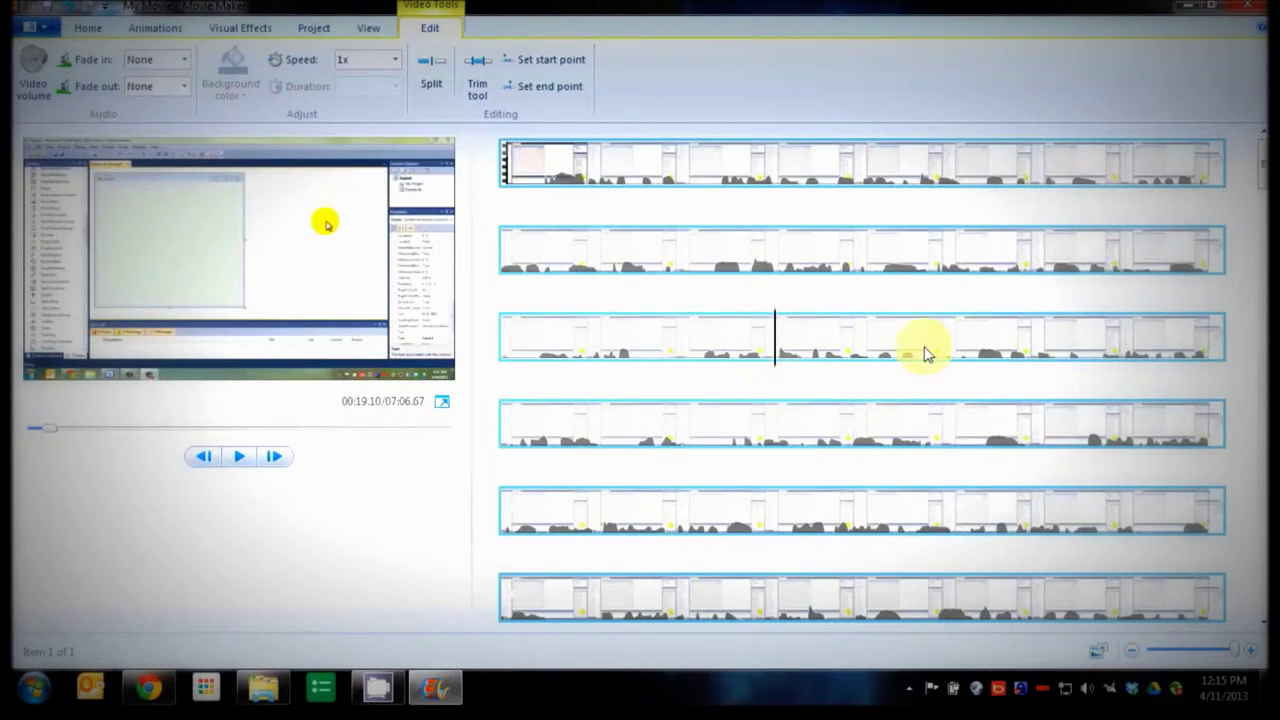
{"action": "left_click", "coordinate": [530, 167]}
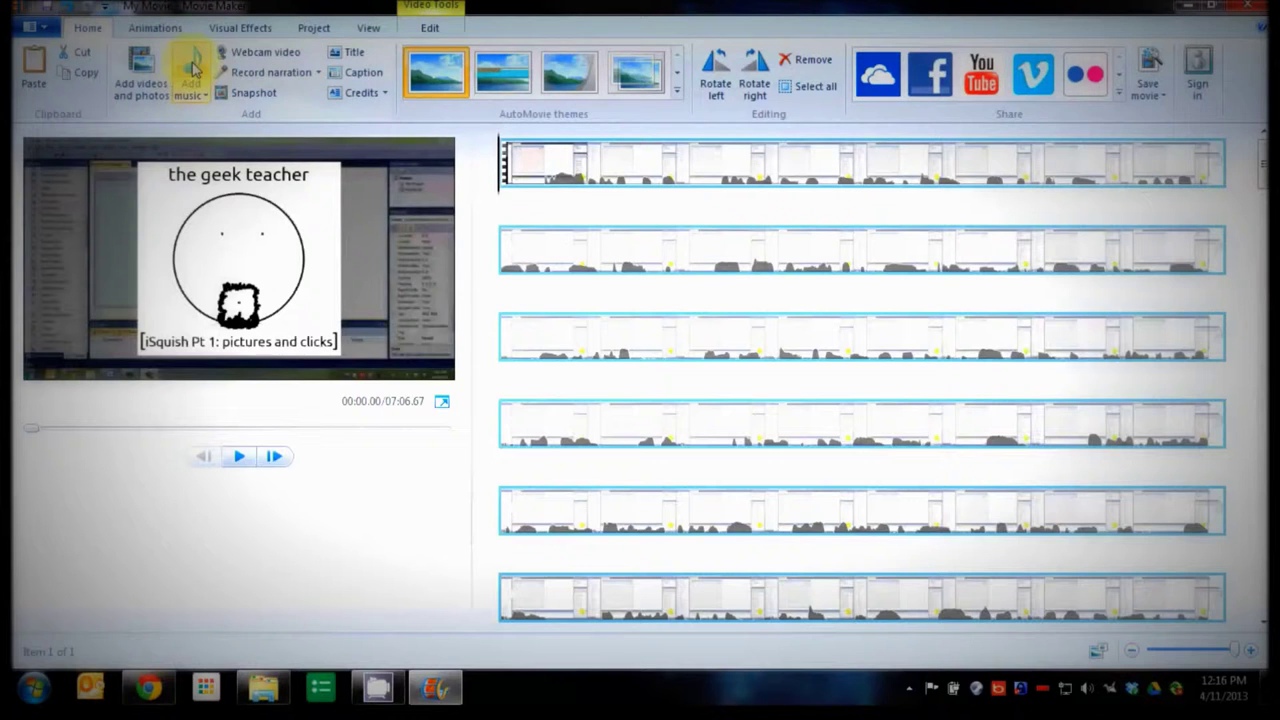
- Add iSquish Pt 1_Picturebox and points.mp4 as music, switching the file filter to Videos
{"action": "left_click", "coordinate": [190, 92]}
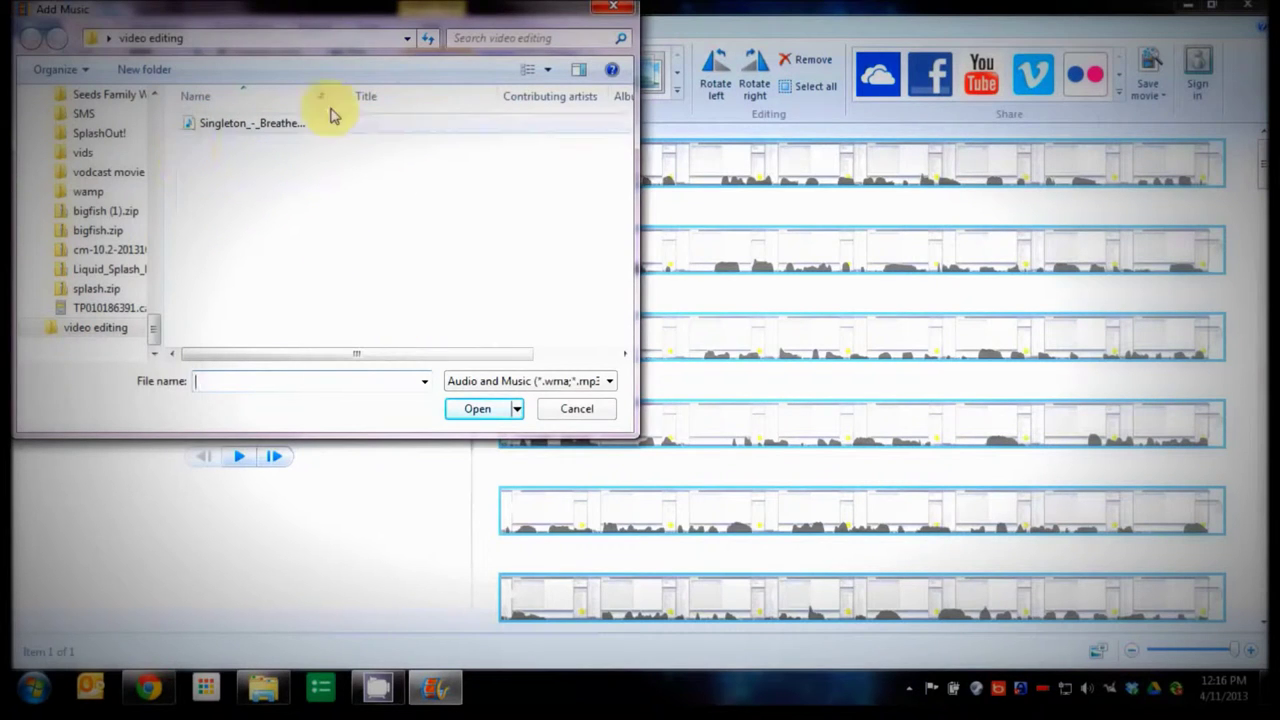
{"action": "left_click", "coordinate": [503, 381]}
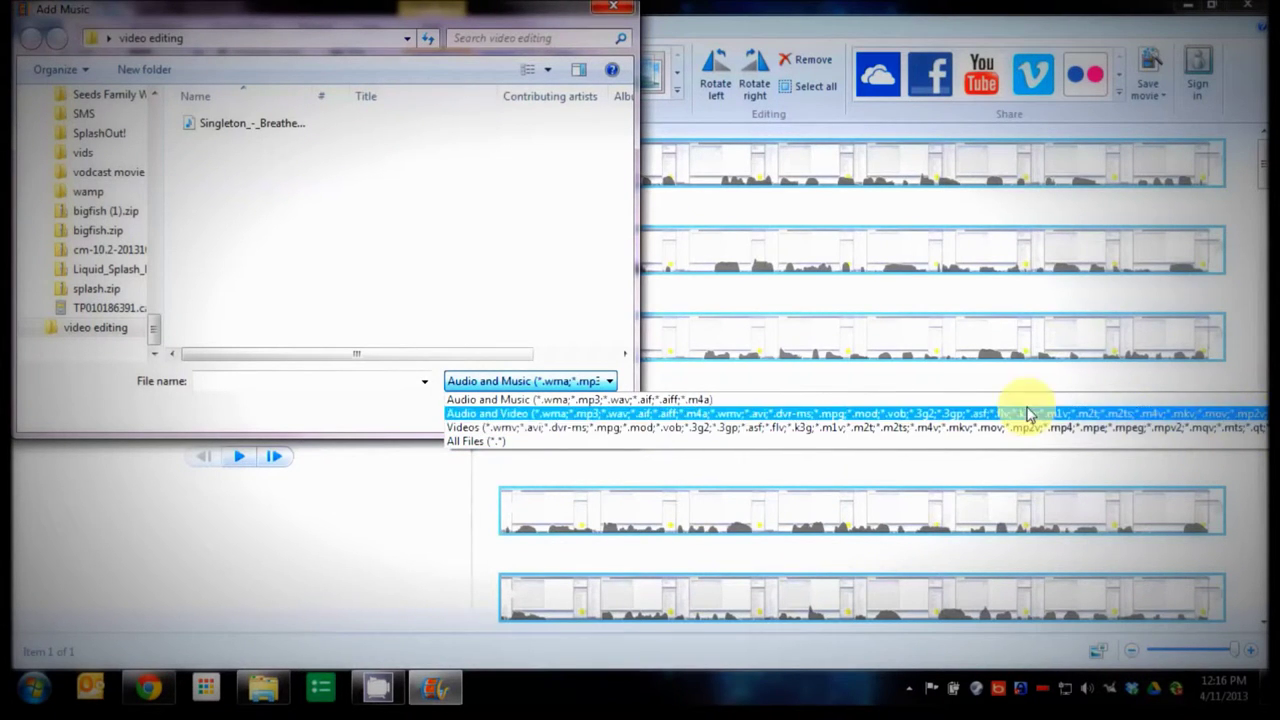
{"action": "left_click", "coordinate": [528, 427]}
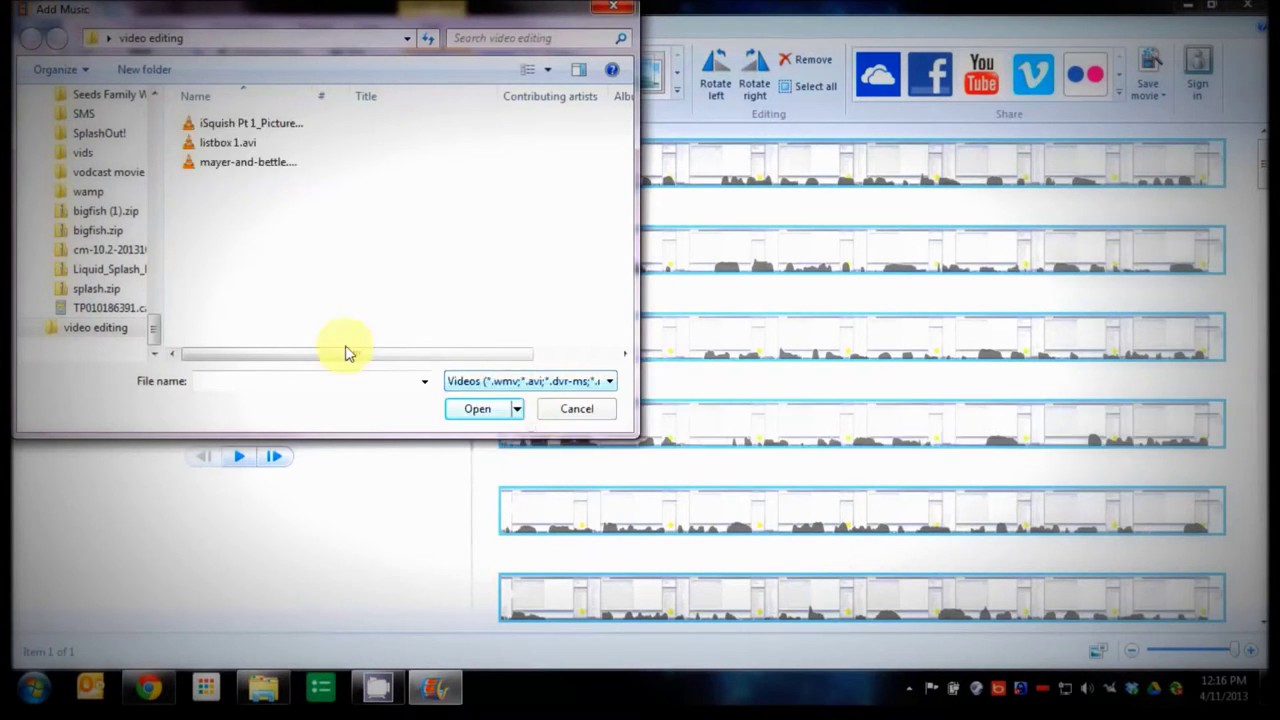
{"action": "left_click", "coordinate": [252, 122]}
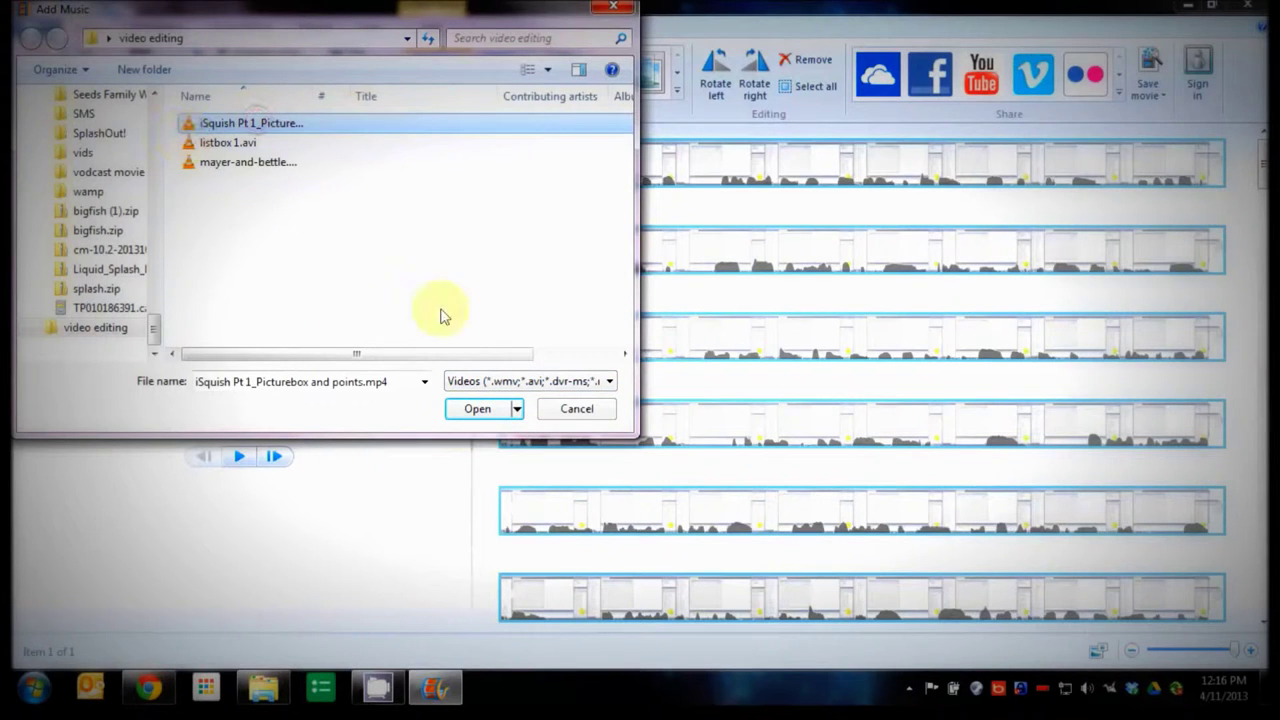
{"action": "left_click", "coordinate": [477, 412]}
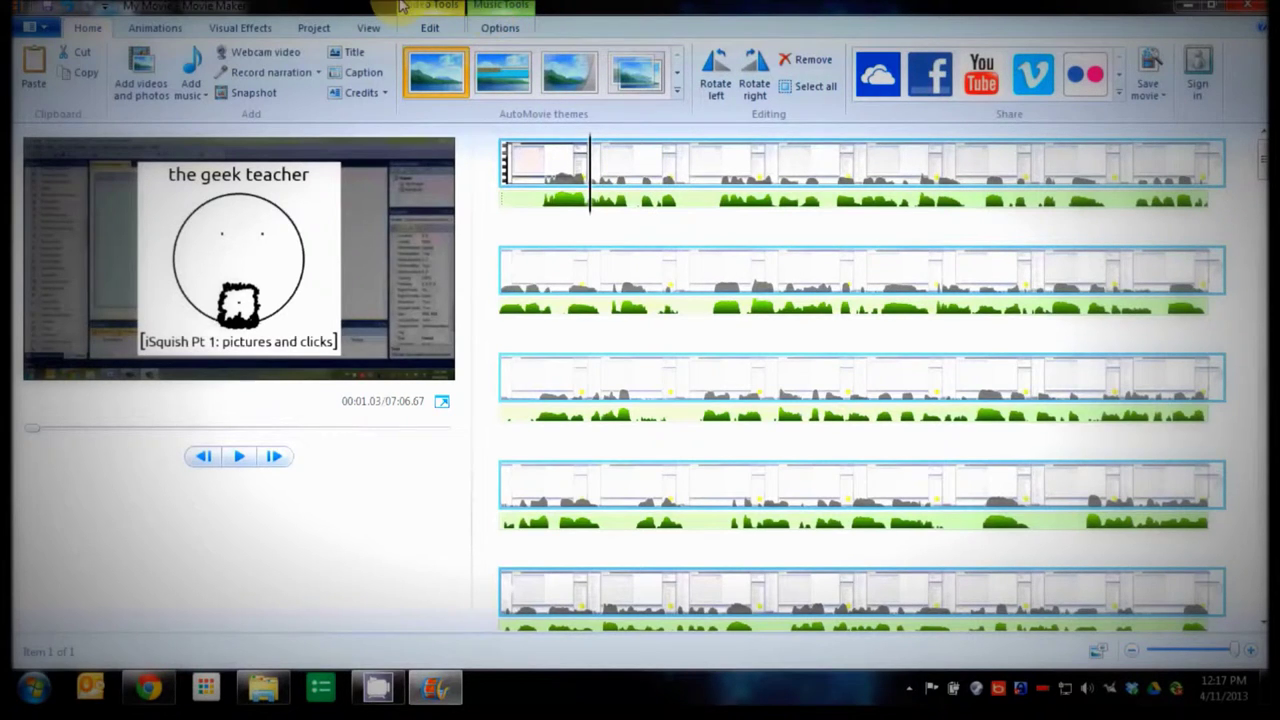
- Check the clip's Video volume setting on the Edit tab, close it, and return to the start
{"action": "left_click", "coordinate": [429, 32]}
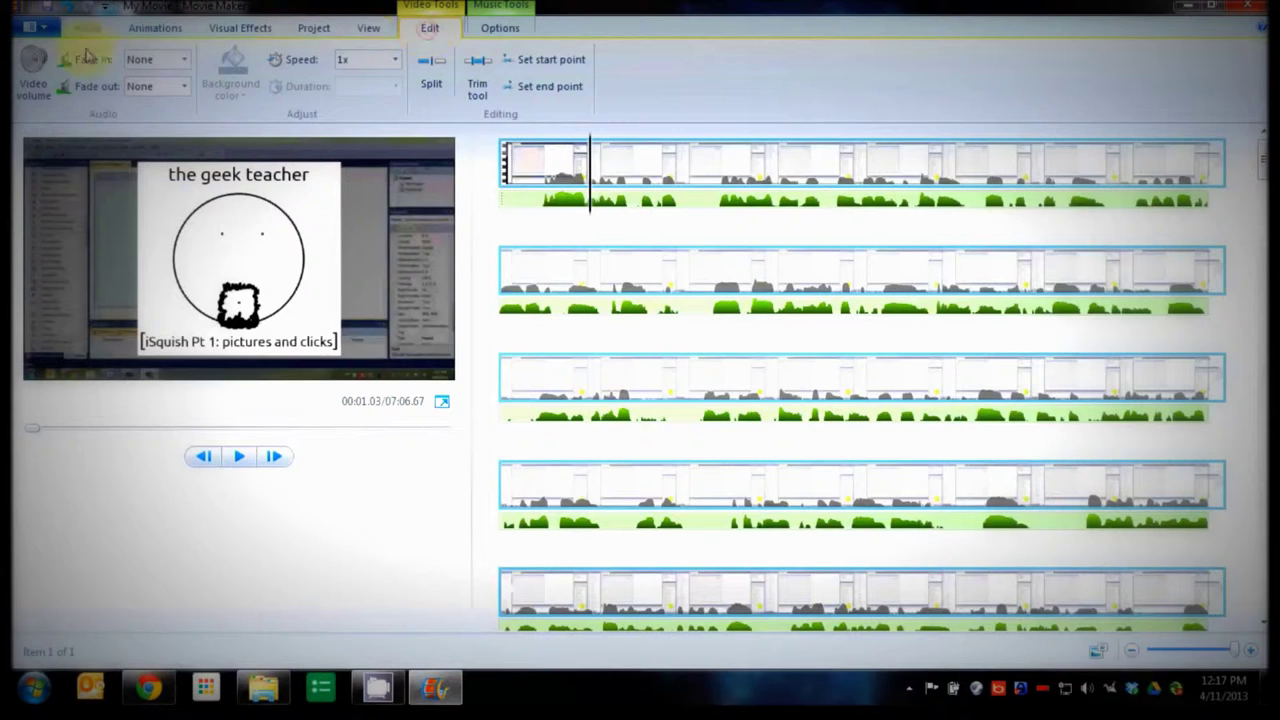
{"action": "left_click", "coordinate": [35, 95]}
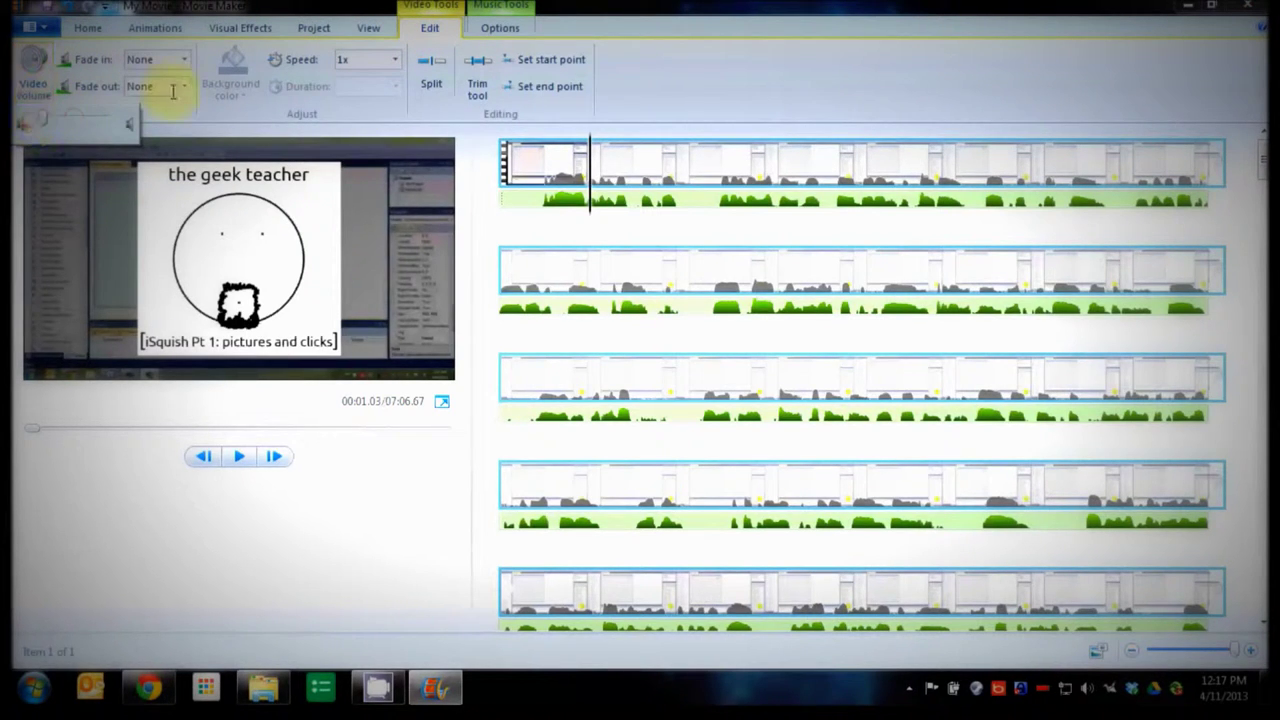
{"action": "left_click", "coordinate": [733, 68]}
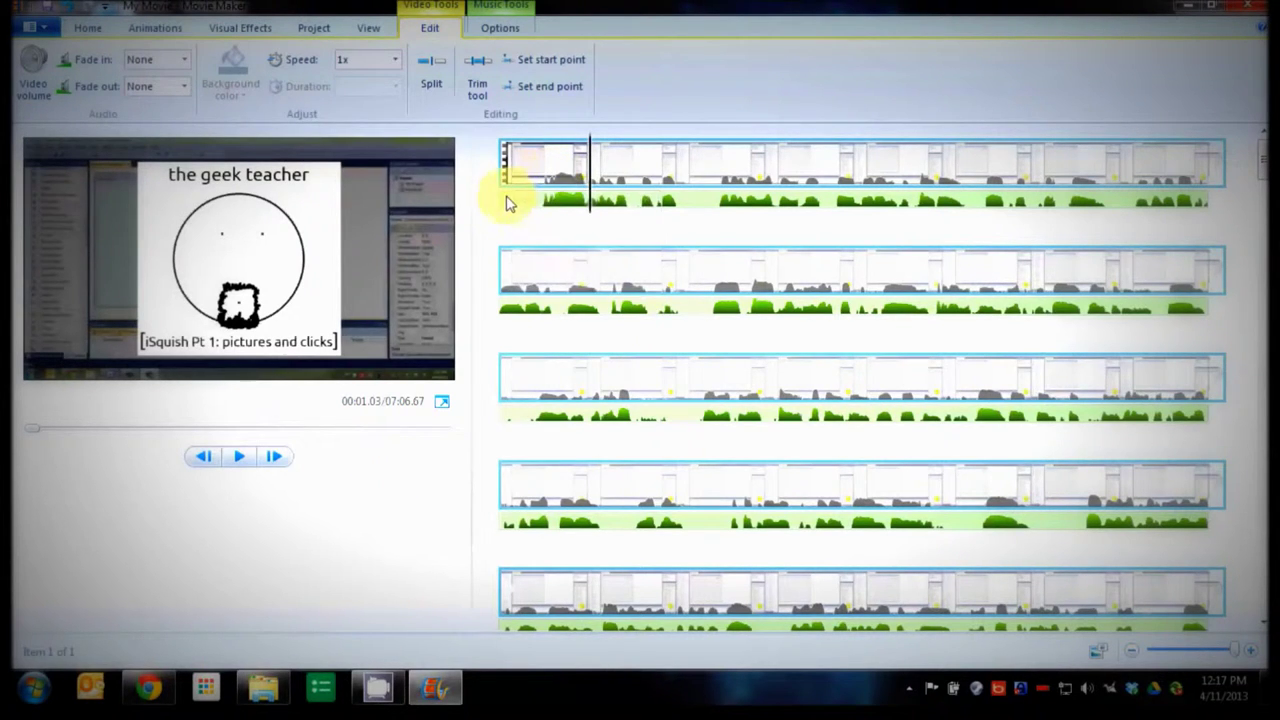
{"action": "key", "text": "Home"}
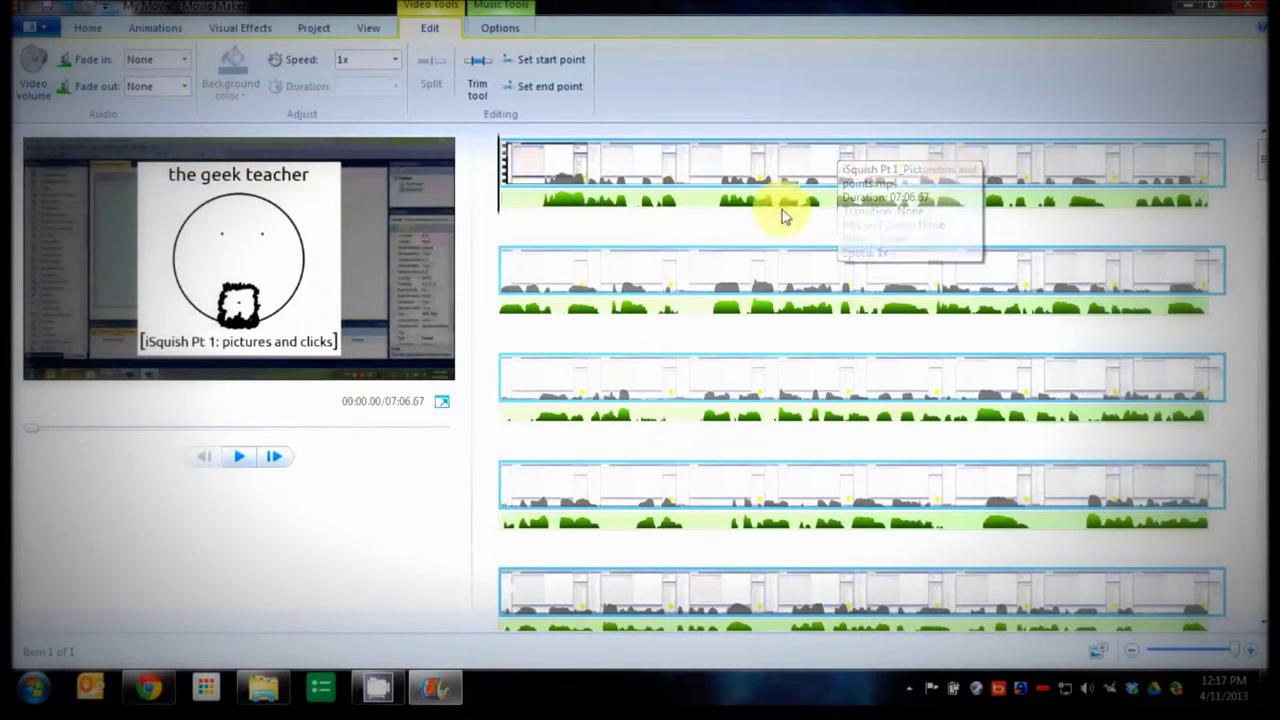
- Split the screencast clip at 00:17.03
{"action": "left_click", "coordinate": [680, 272]}
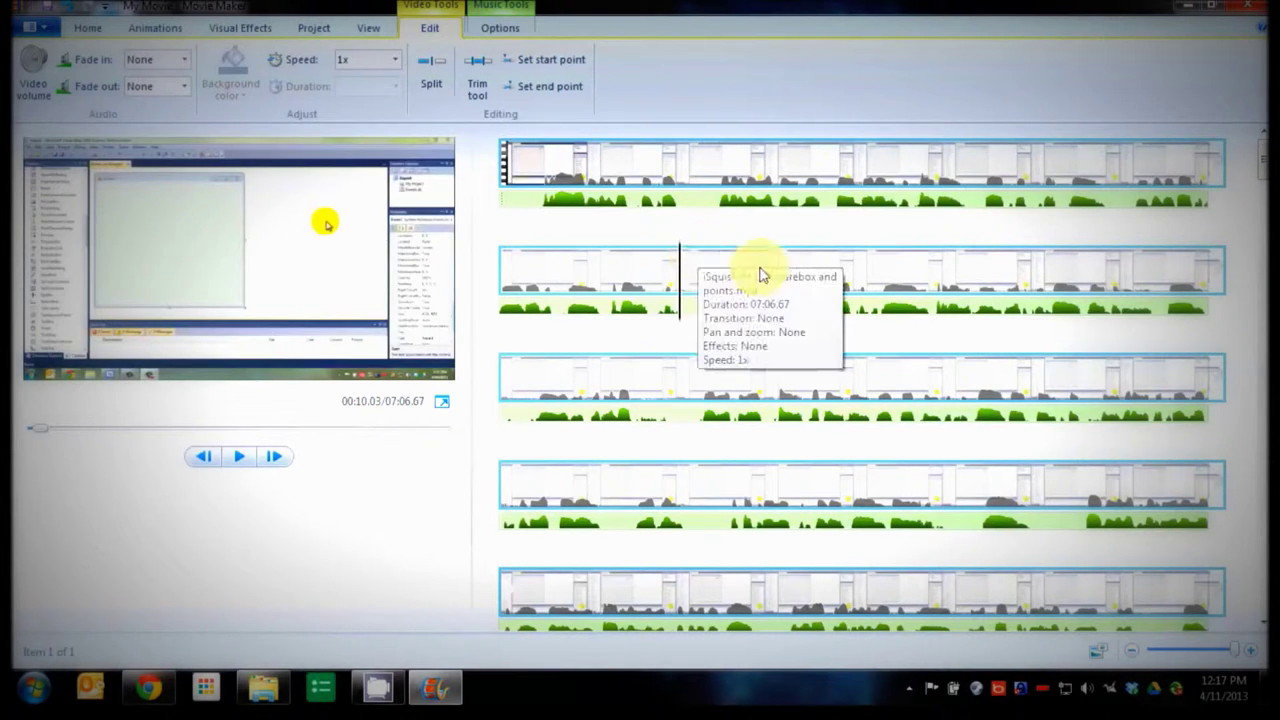
{"action": "left_click", "coordinate": [593, 387]}
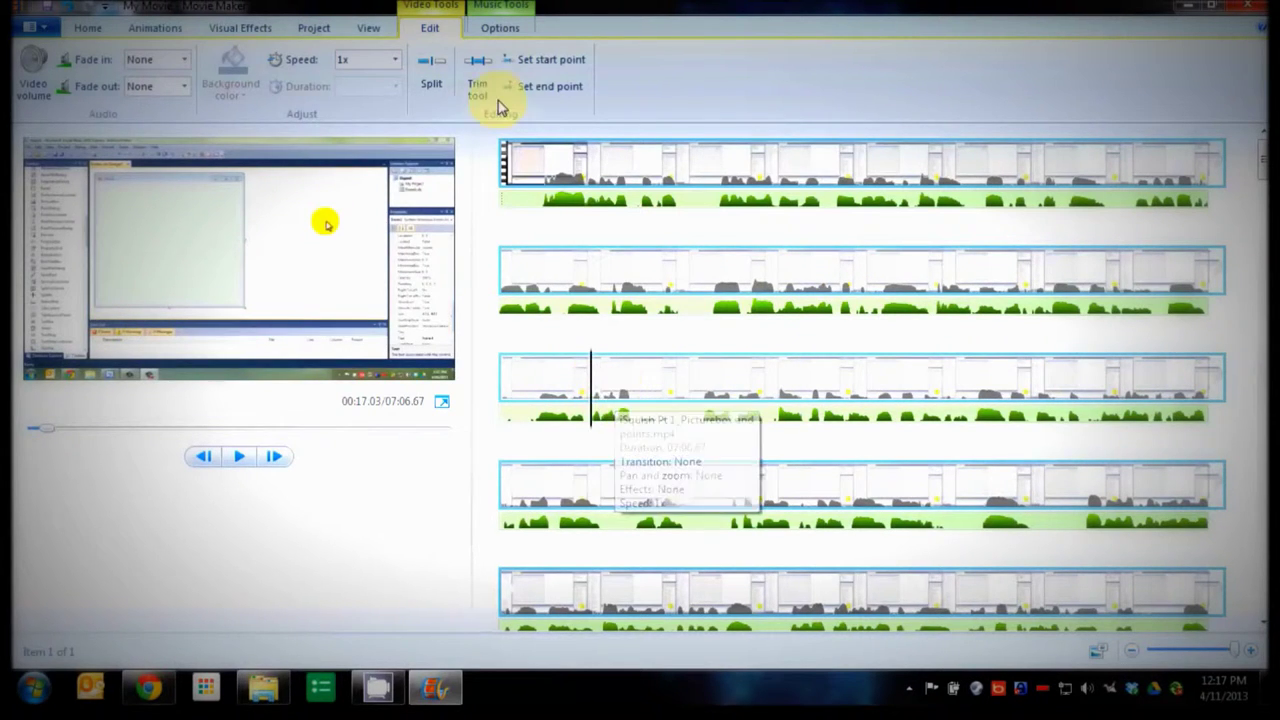
{"action": "left_click", "coordinate": [443, 90]}
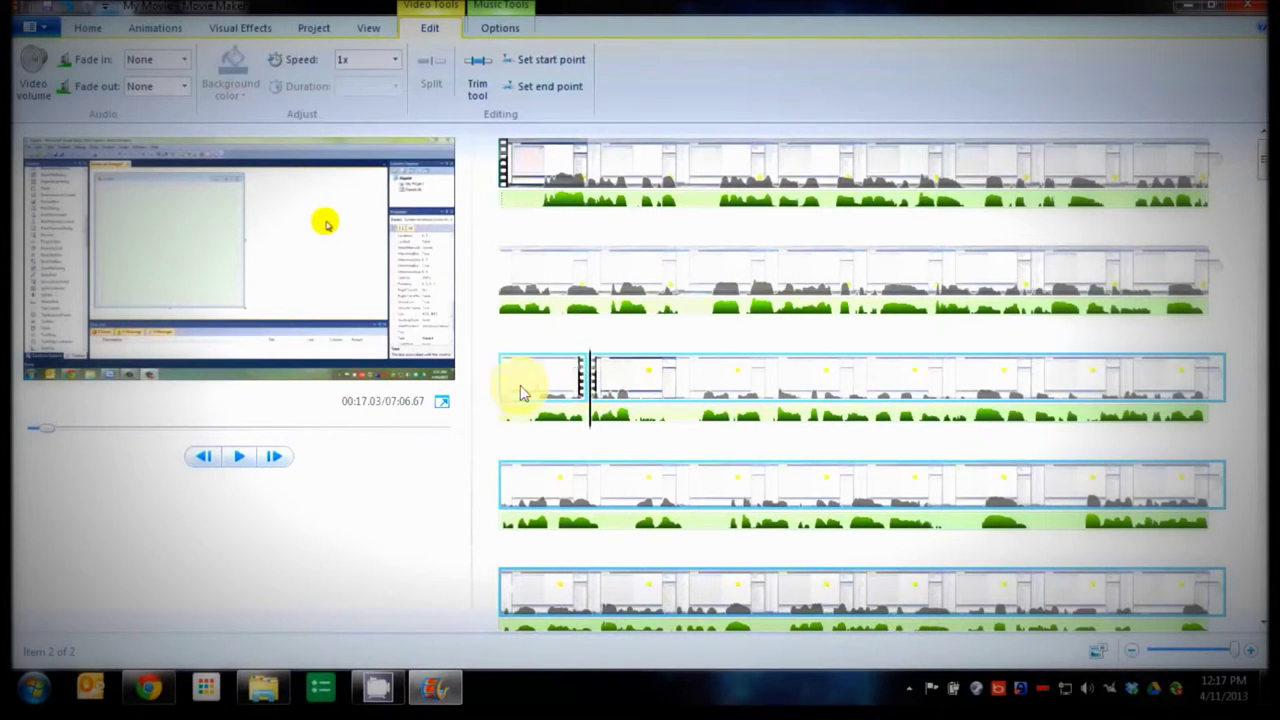
- Play across the 00:17.03 split twice to check it, then select the first part
{"action": "left_click", "coordinate": [533, 420]}
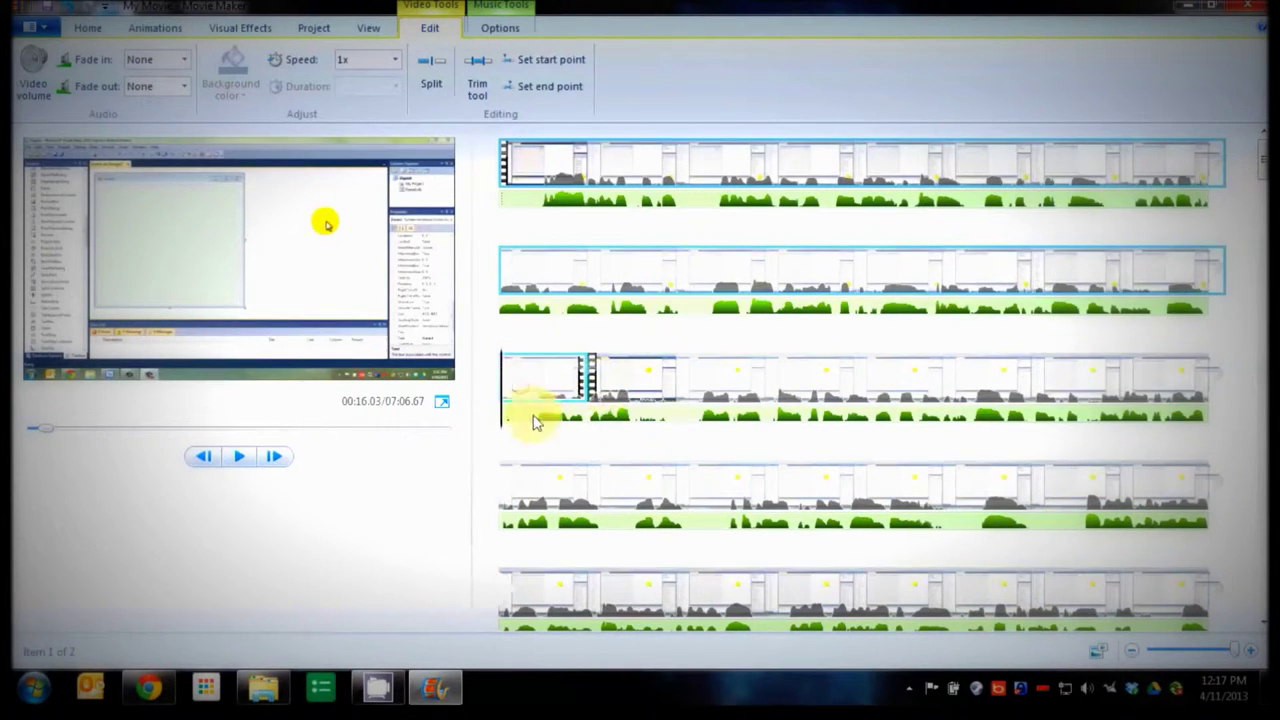
{"action": "left_click", "coordinate": [240, 457]}
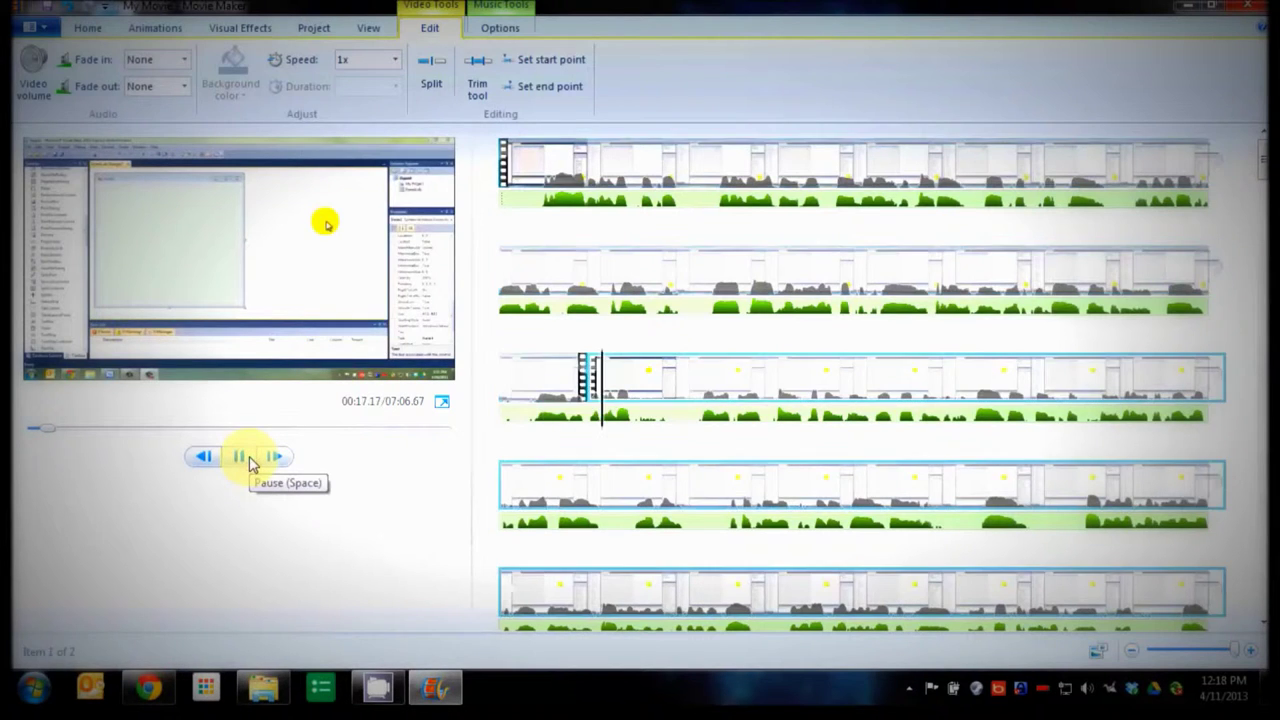
{"action": "left_click", "coordinate": [240, 457]}
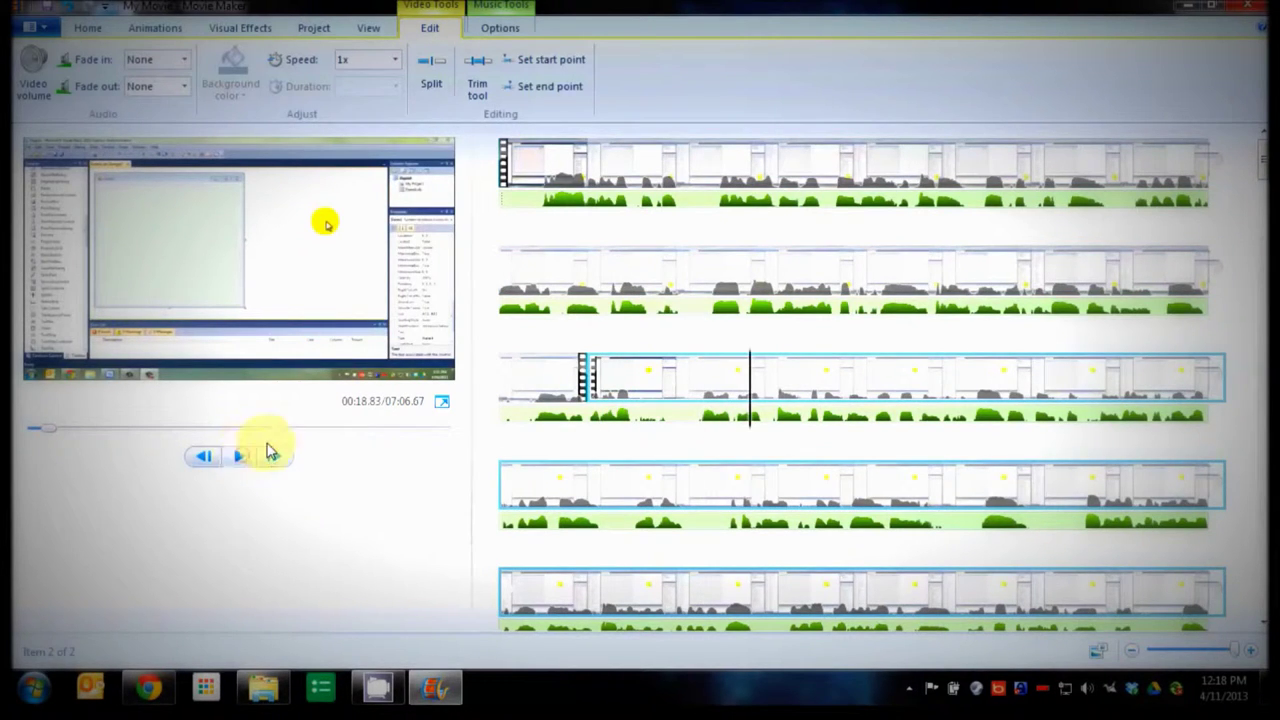
{"action": "left_click", "coordinate": [1122, 282]}
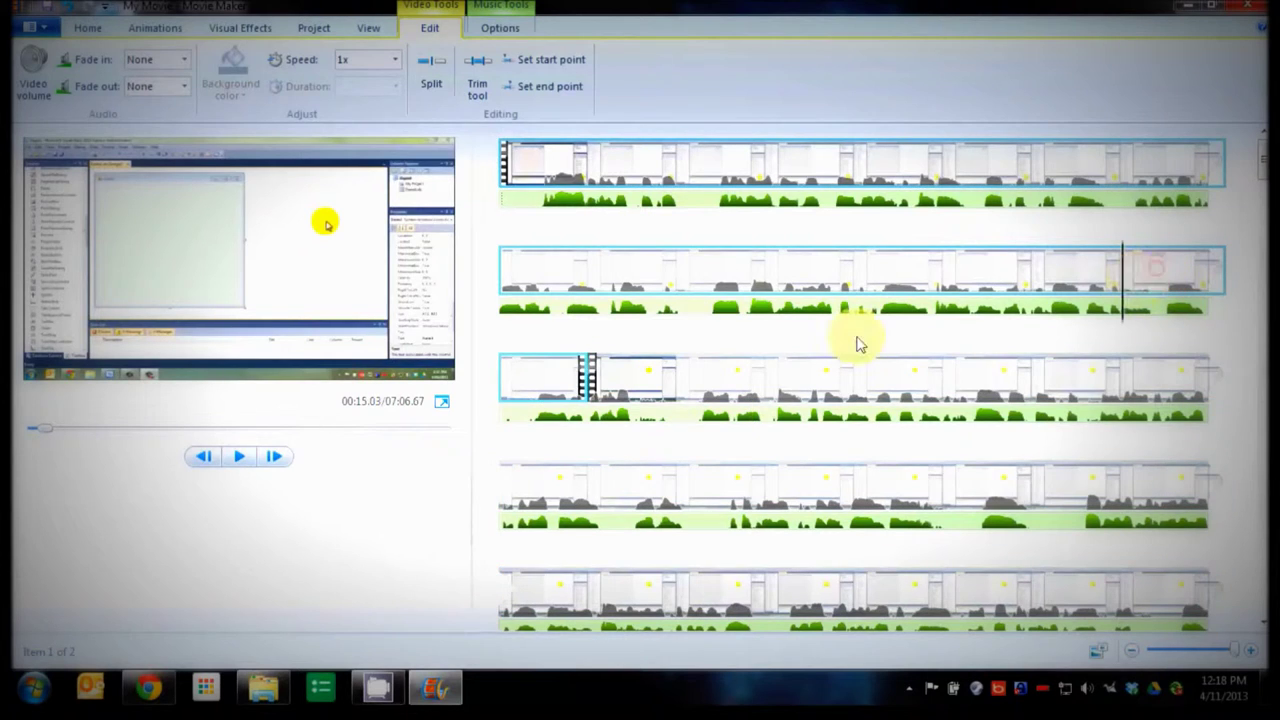
{"action": "left_click", "coordinate": [240, 459]}
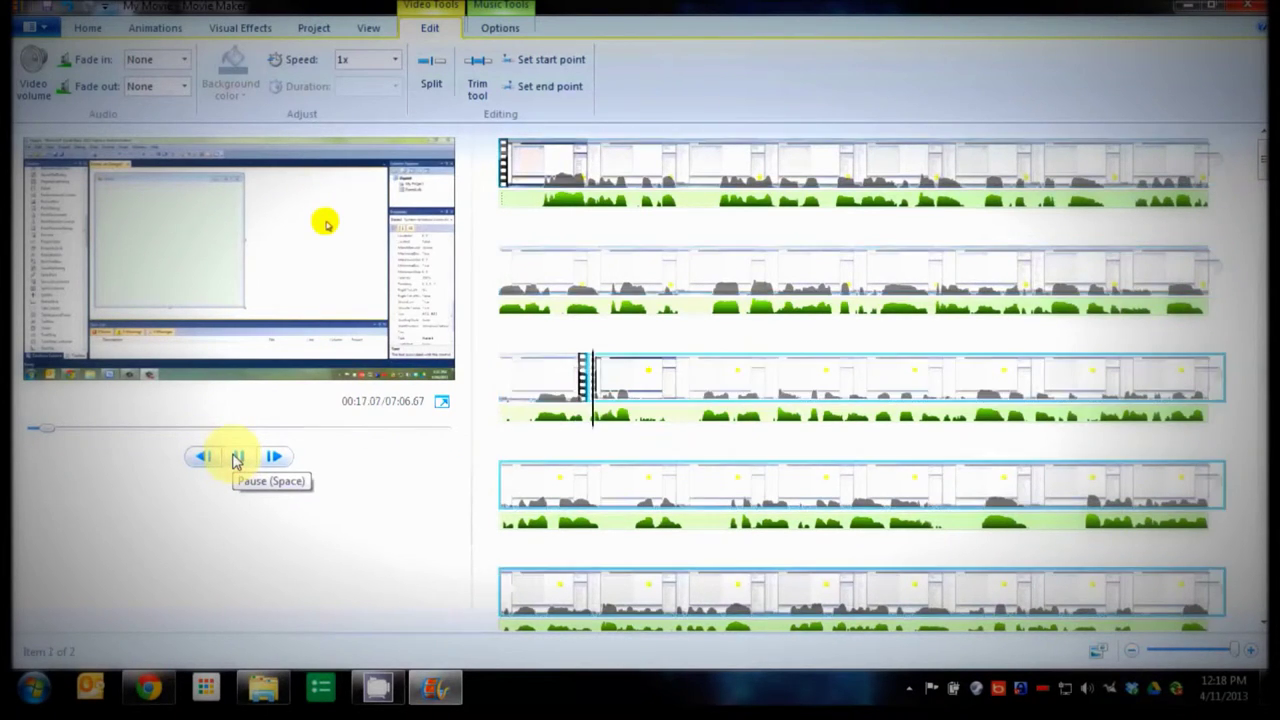
{"action": "left_click", "coordinate": [238, 459]}
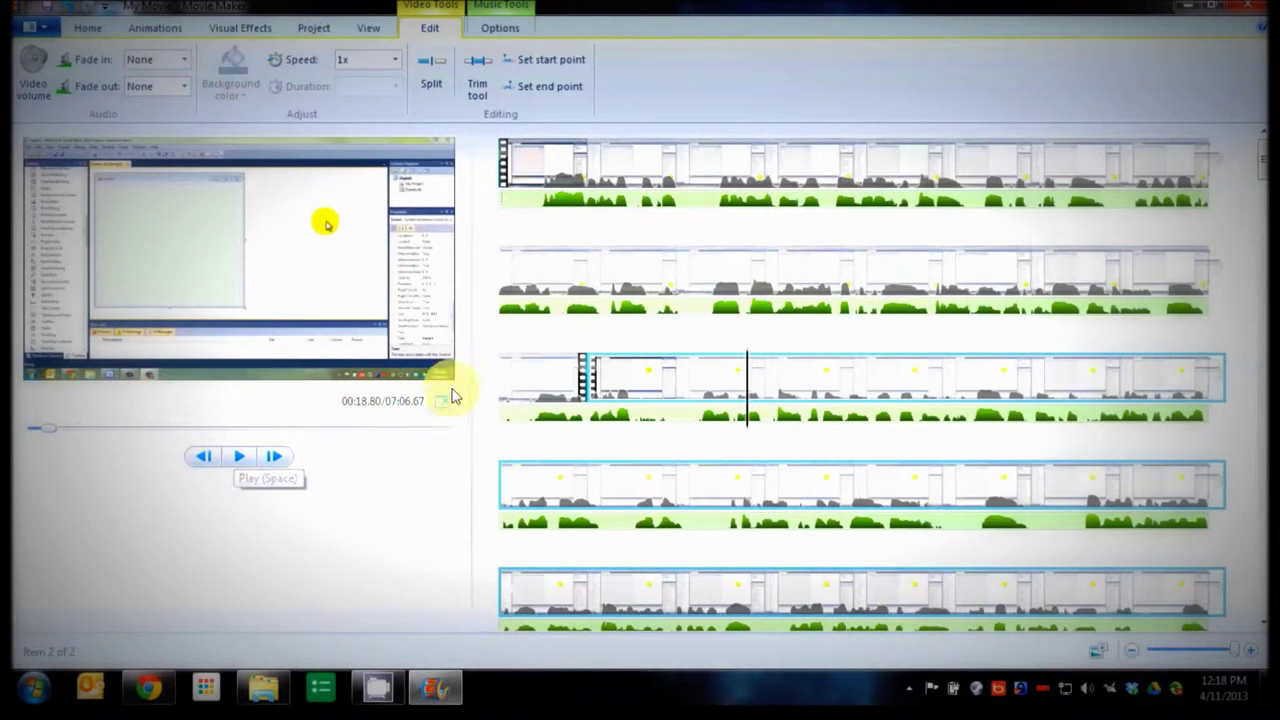
{"action": "left_click", "coordinate": [582, 388]}
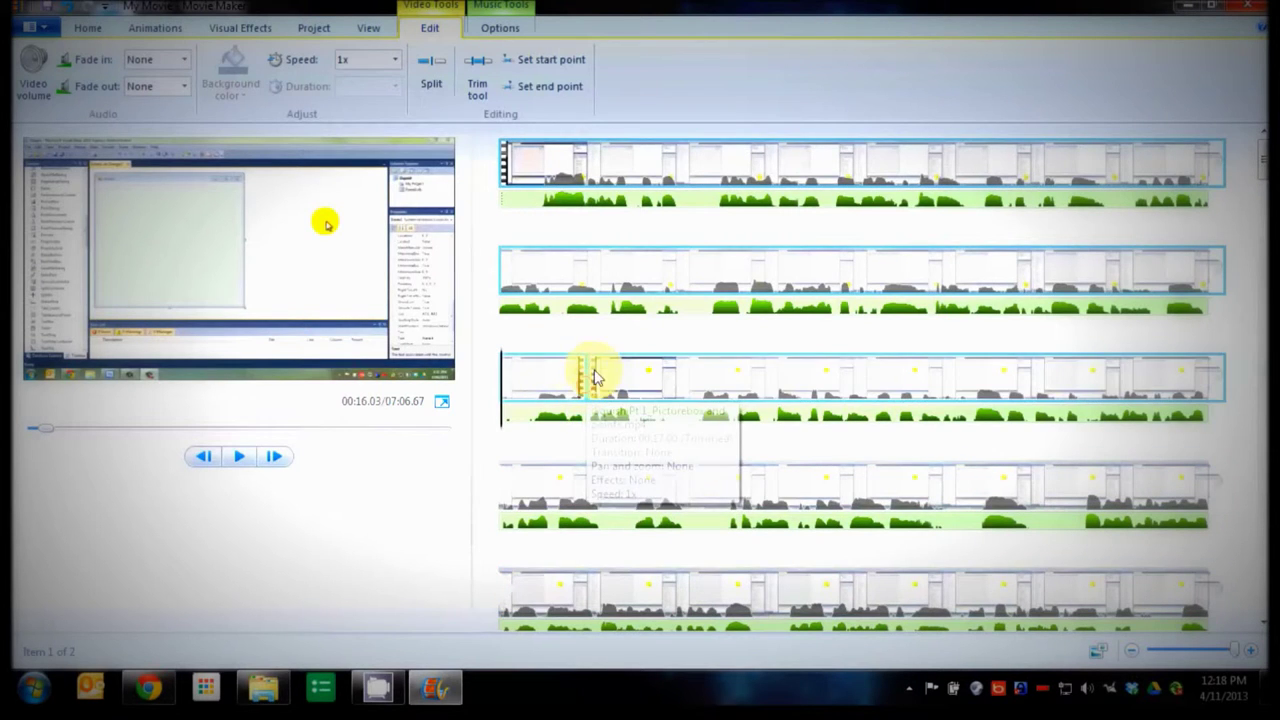
- Insert colin firth reading.jpg from the video editing folder at the split
{"action": "left_click", "coordinate": [288, 698]}
{"action": "left_click", "coordinate": [340, 172]}
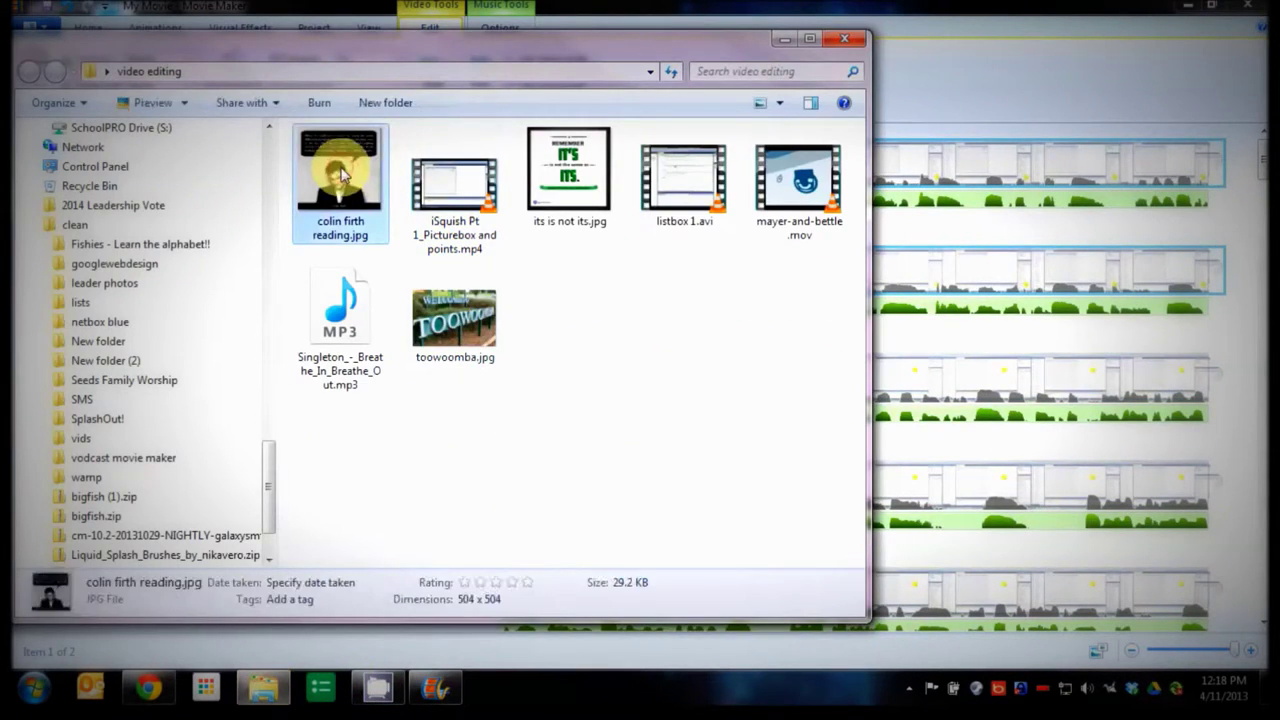
{"action": "left_click_drag", "start_coordinate": [340, 172], "coordinate": [586, 388]}
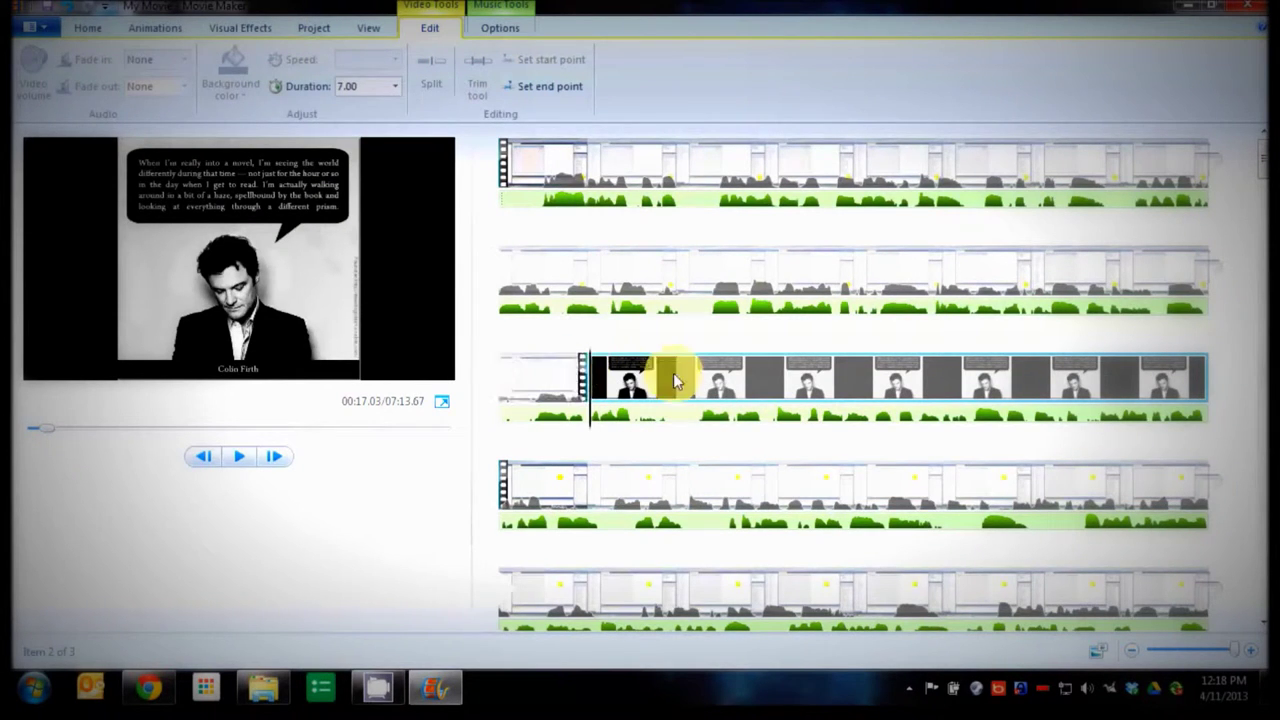
- Set the reading photo's duration to 5.00 seconds
{"action": "left_click", "coordinate": [945, 377]}
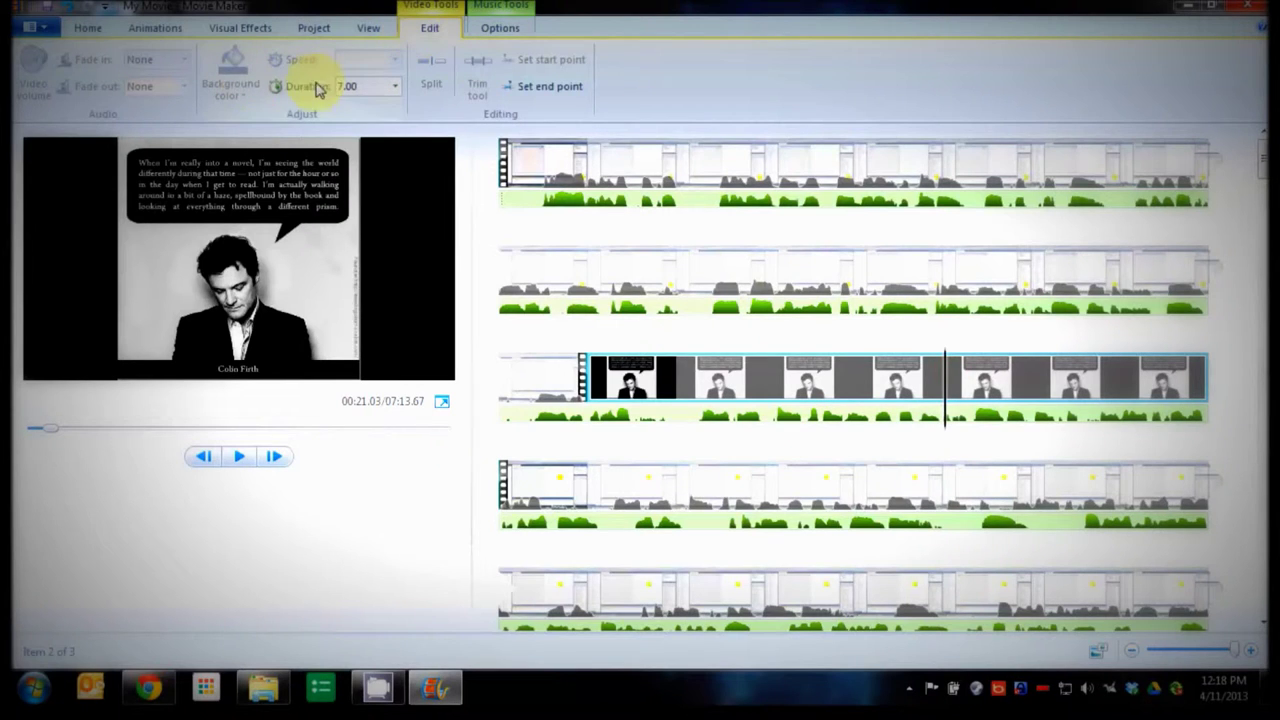
{"action": "left_click", "coordinate": [396, 87]}
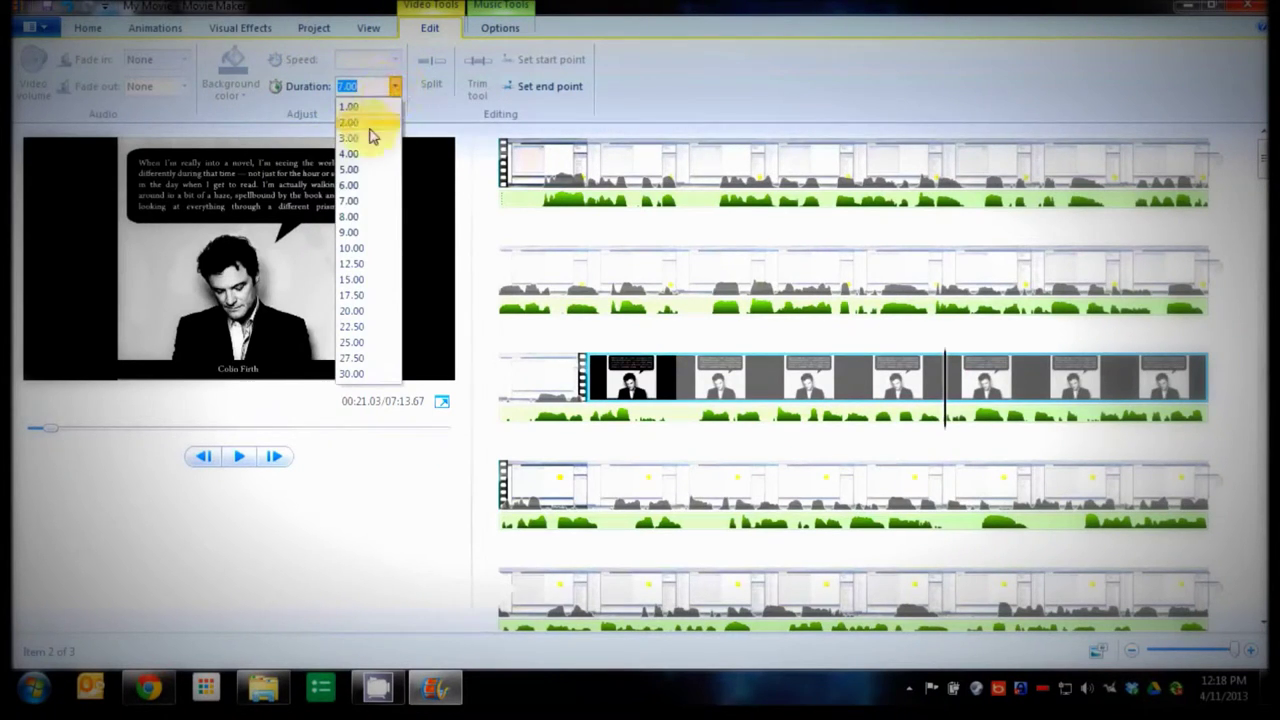
{"action": "left_click", "coordinate": [361, 170]}
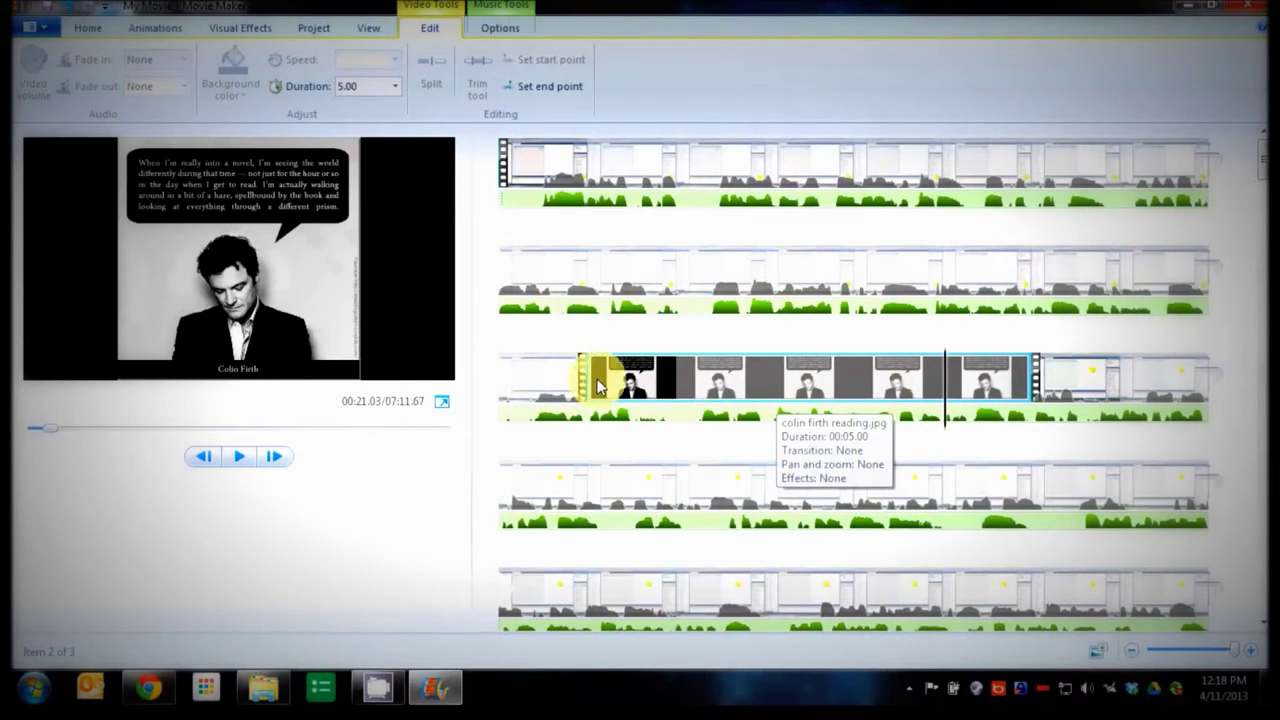
{"action": "left_click", "coordinate": [537, 384]}
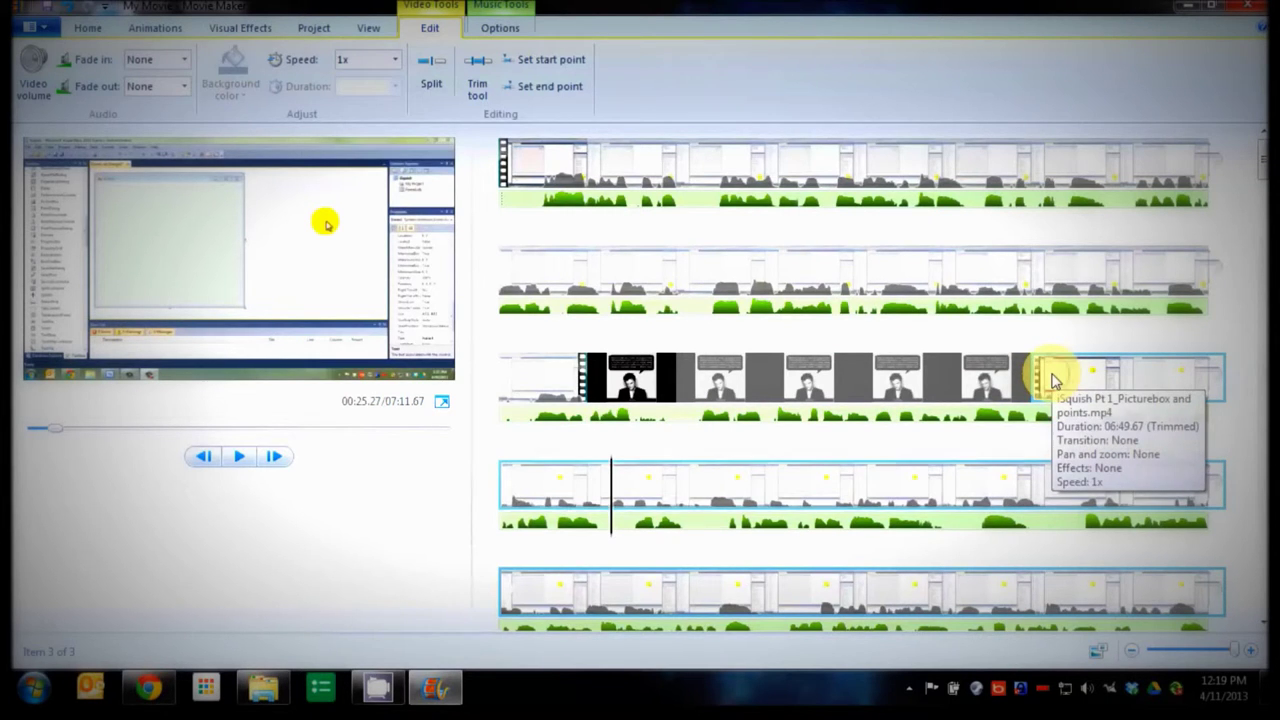
{"action": "left_click", "coordinate": [1050, 378]}
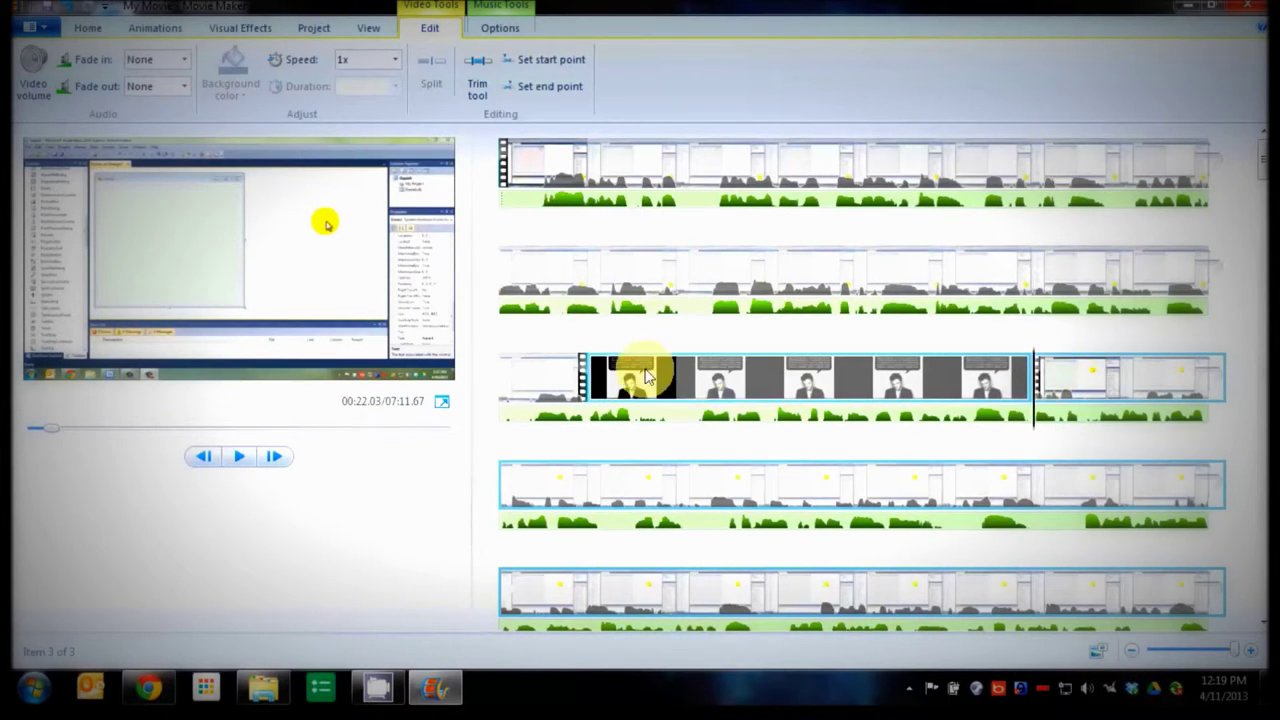
{"action": "left_click", "coordinate": [678, 378]}
{"action": "left_click", "coordinate": [852, 378]}
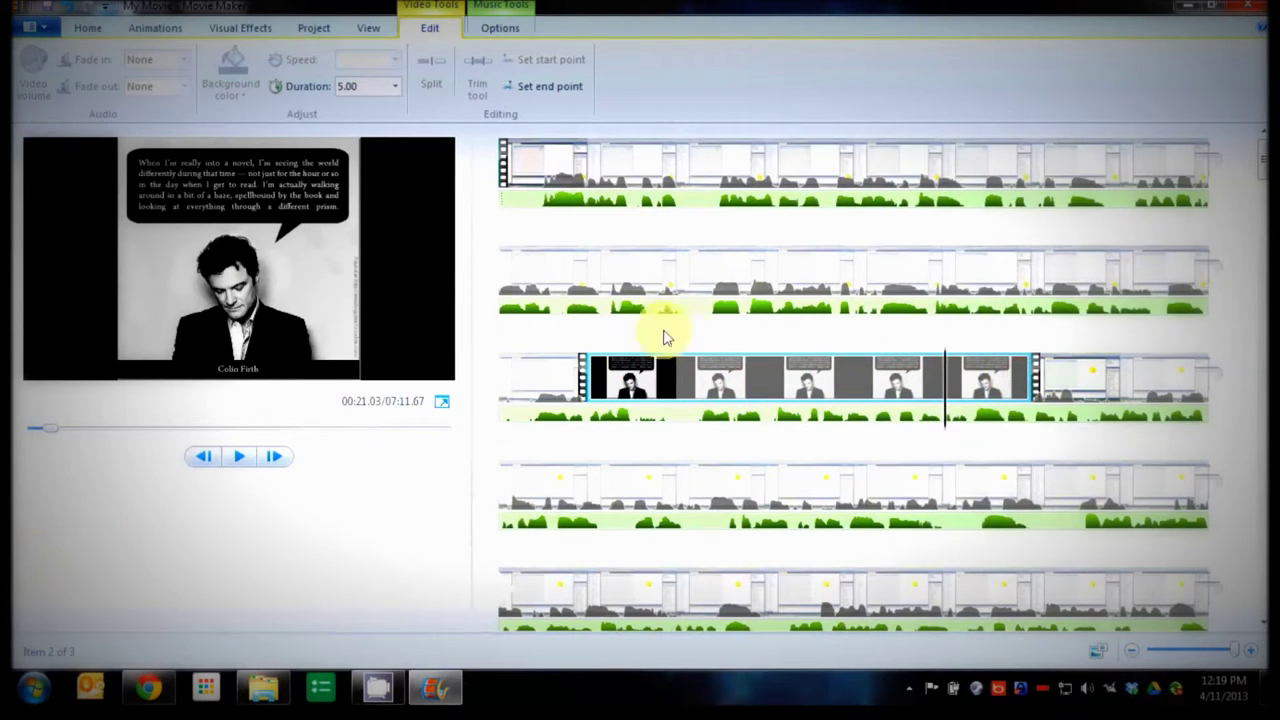
{"action": "left_click", "coordinate": [592, 380]}
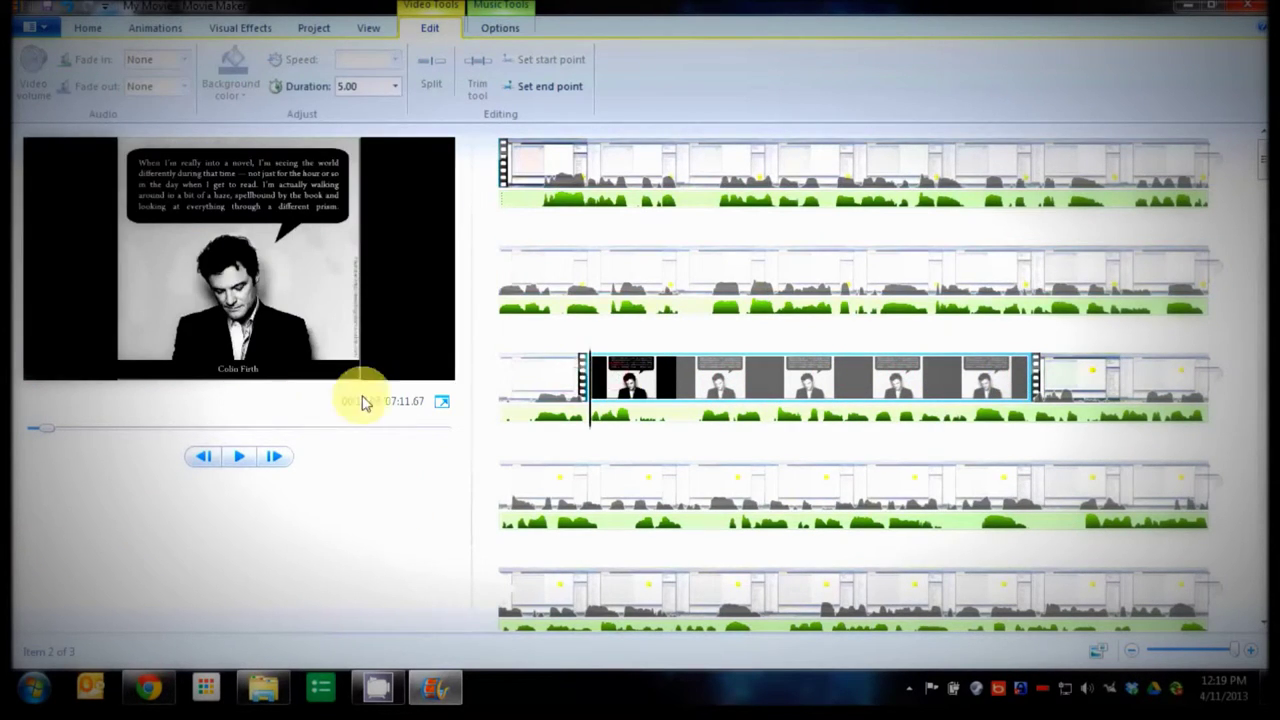
{"action": "left_click", "coordinate": [678, 378]}
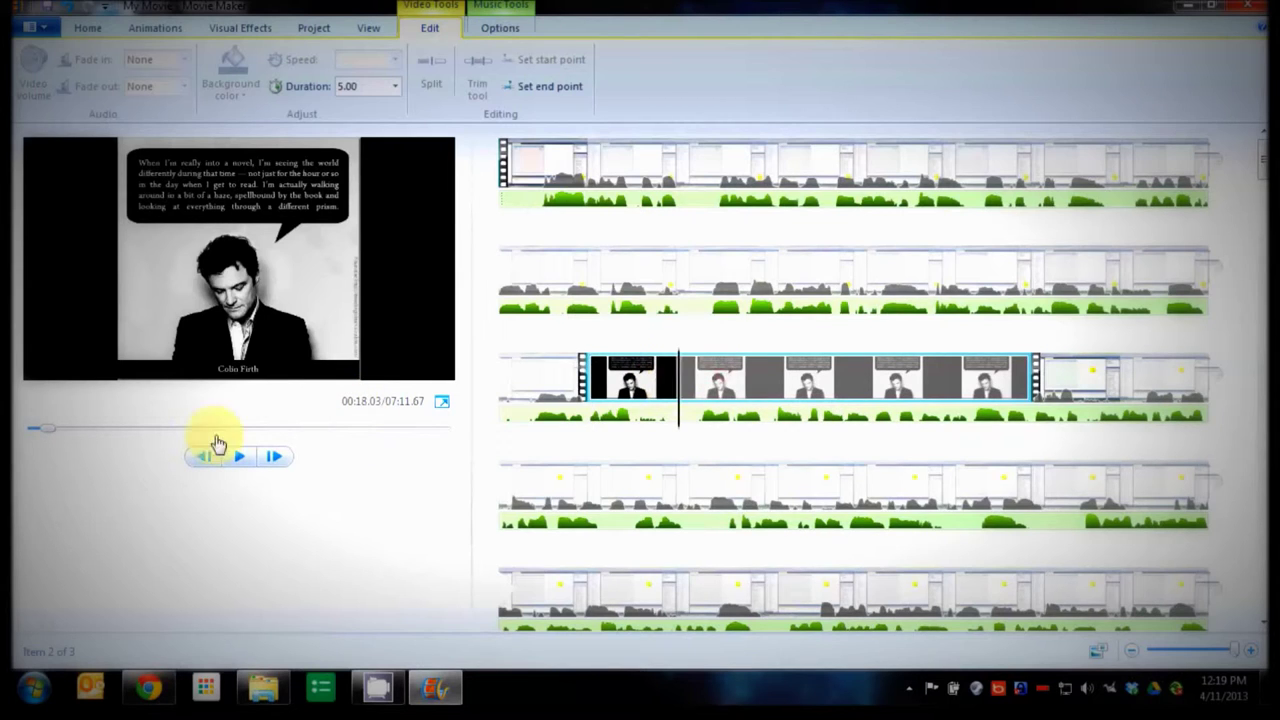
{"action": "left_click", "coordinate": [767, 378]}
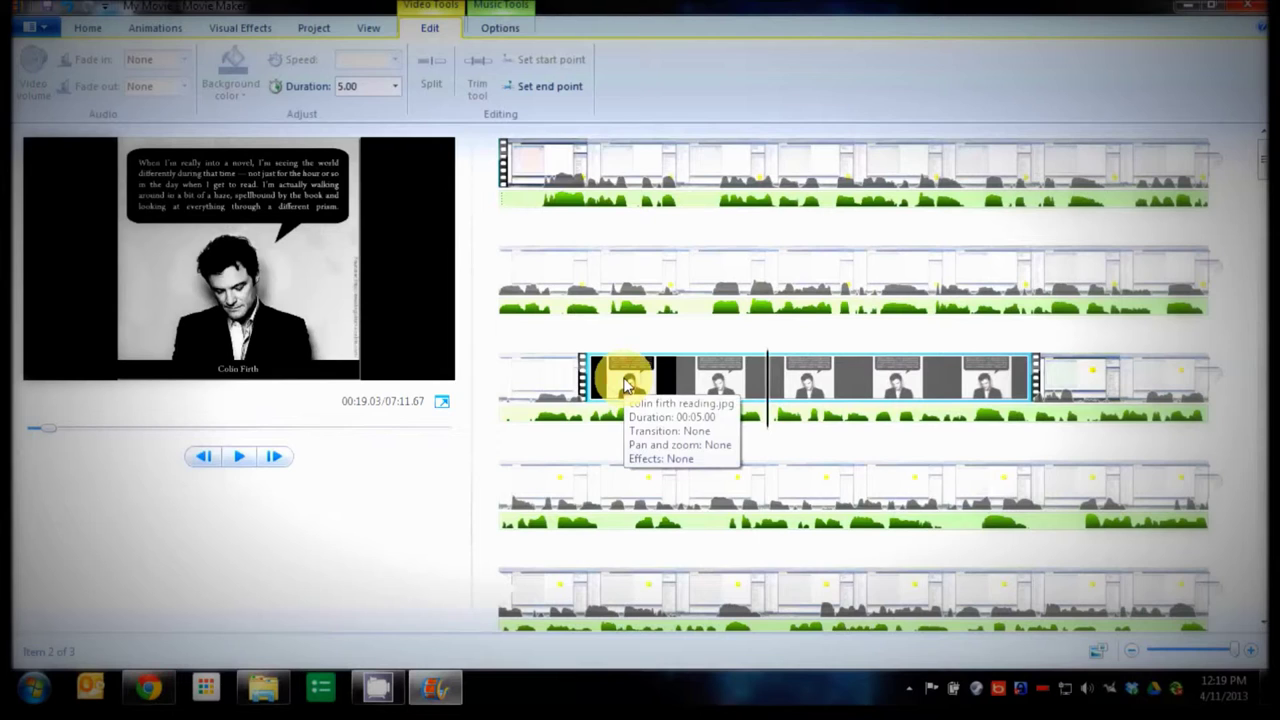
{"action": "left_click", "coordinate": [857, 376]}
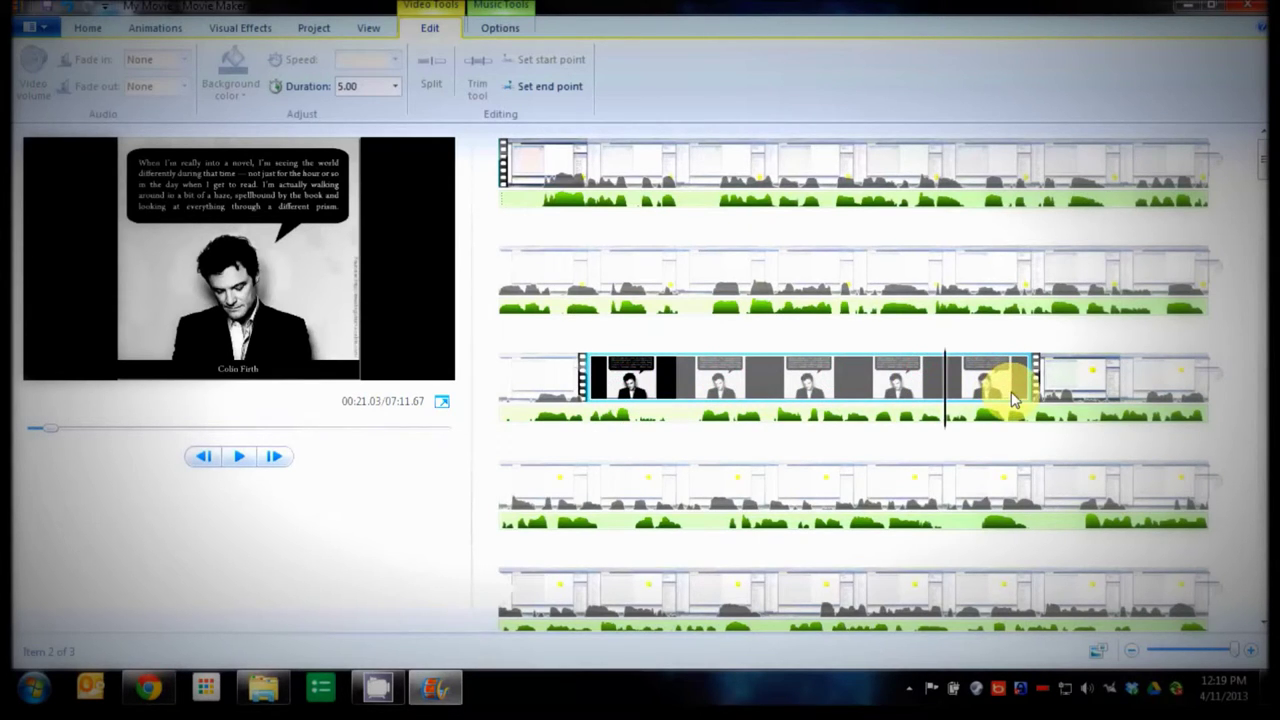
{"action": "left_click", "coordinate": [1124, 385]}
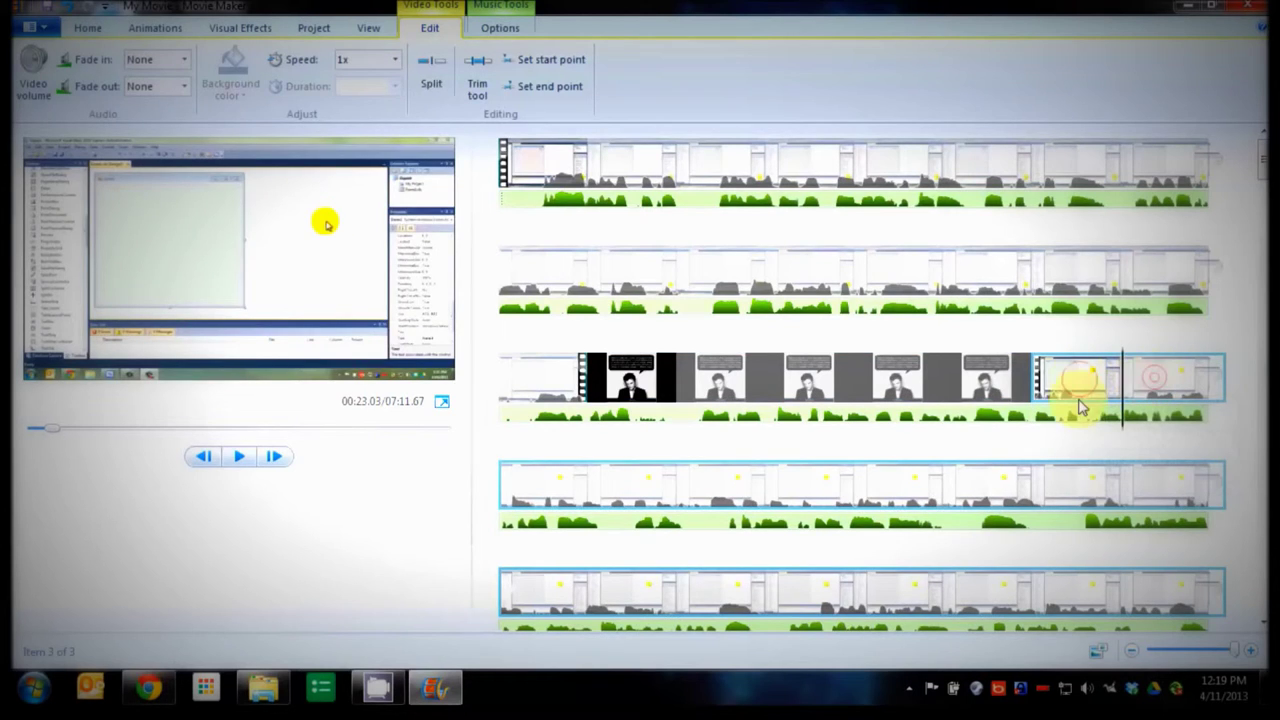
{"action": "left_click", "coordinate": [590, 488]}
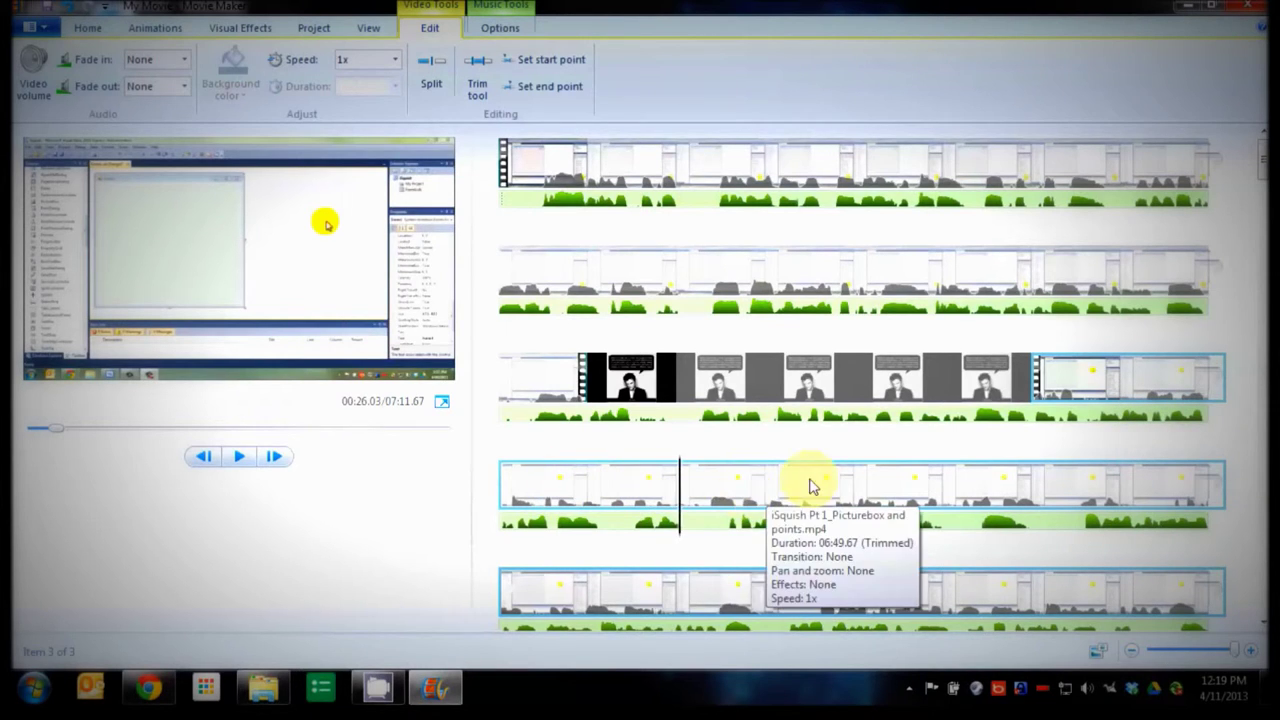
{"action": "left_click", "coordinate": [767, 480]}
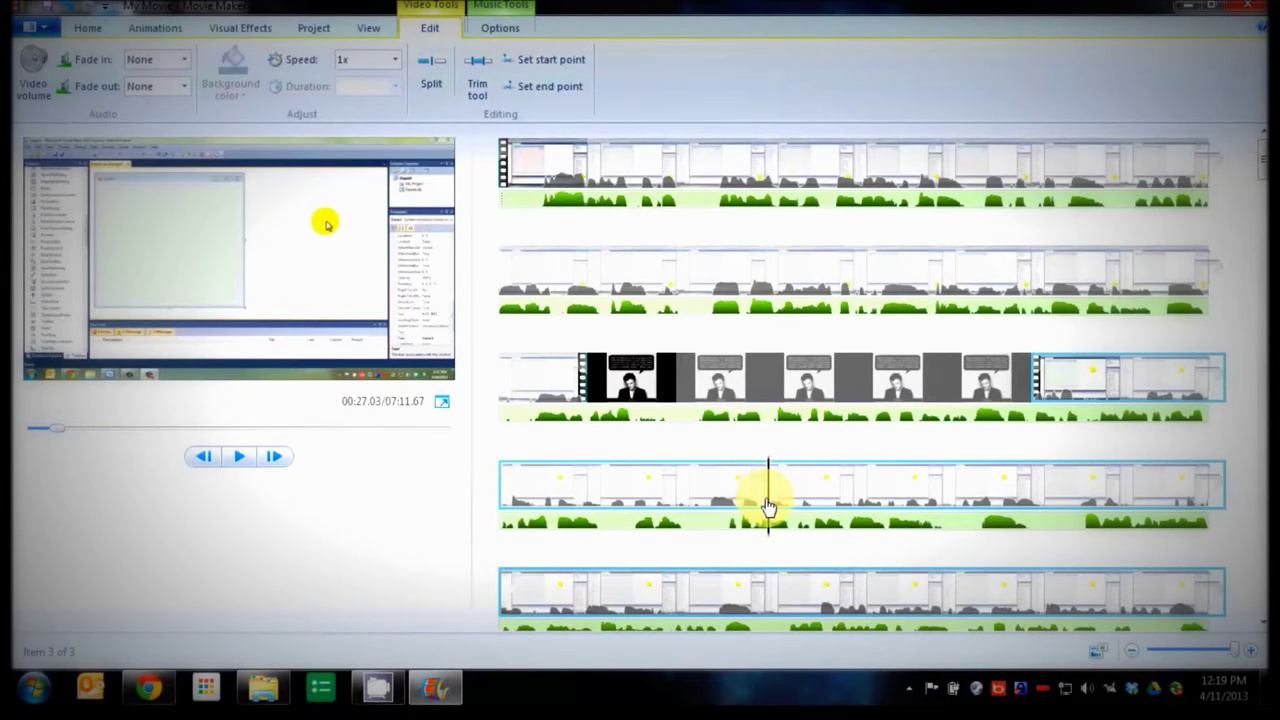
- Split at 00:27.03 and remove the five-second screencast piece right after the photo
{"action": "left_click", "coordinate": [431, 72]}
{"action": "left_click", "coordinate": [1117, 374]}
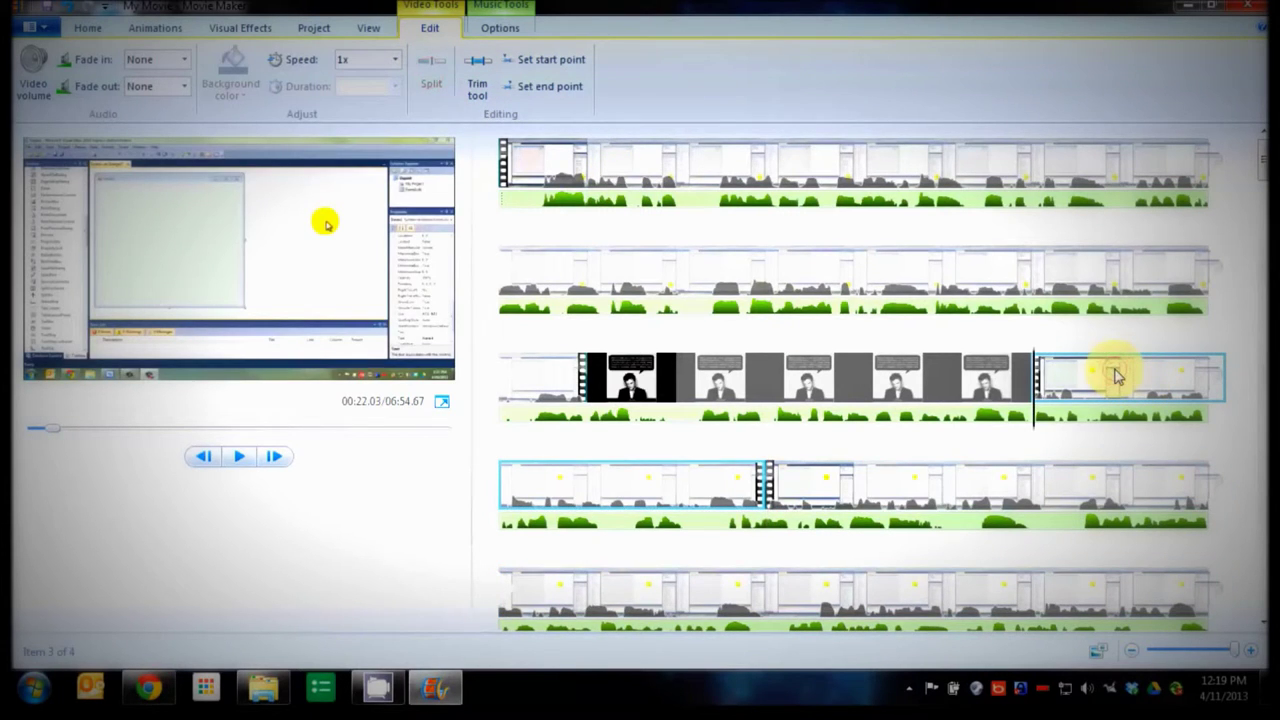
{"action": "right_click", "coordinate": [1114, 372]}
{"action": "left_click", "coordinate": [1071, 430]}
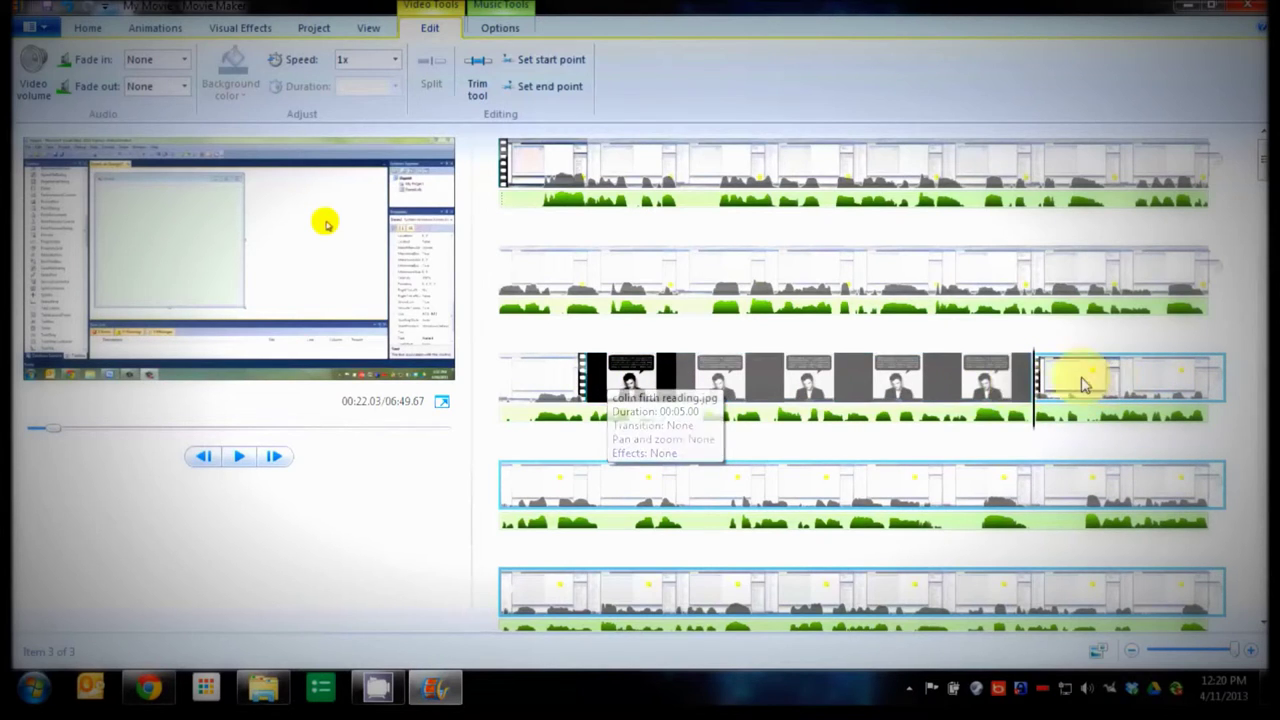
{"action": "left_click", "coordinate": [522, 375]}
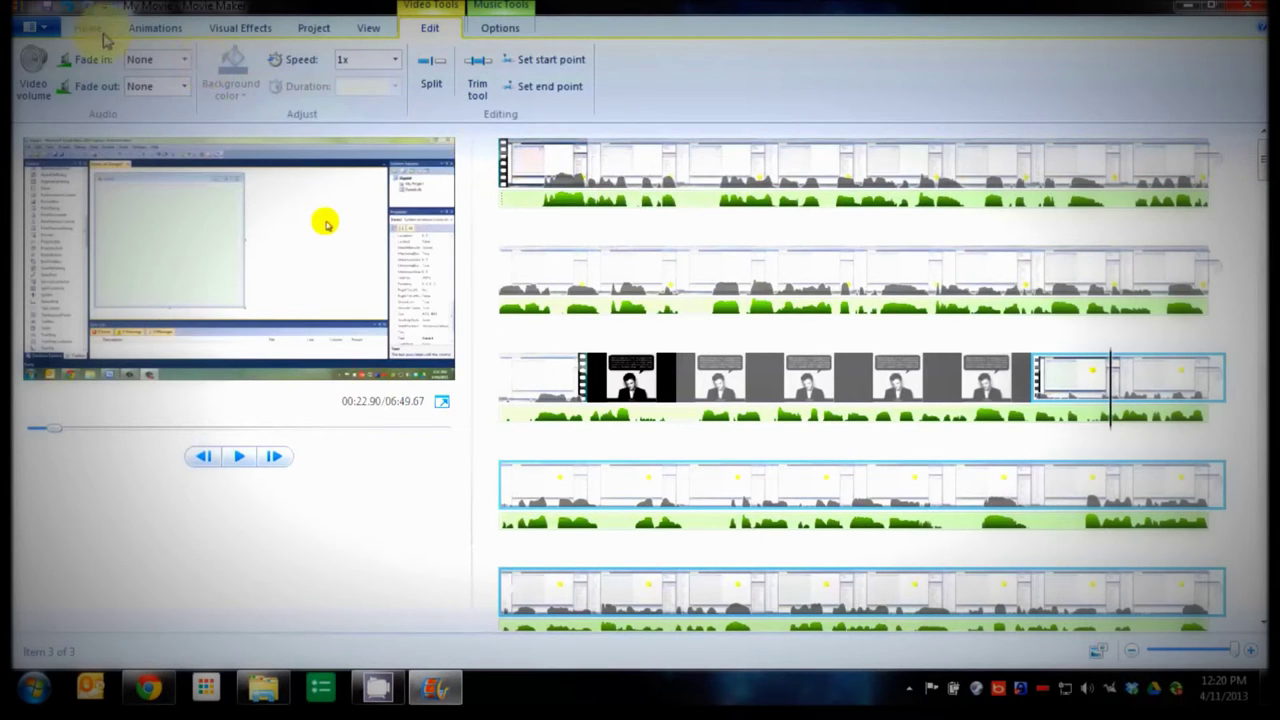
- Start a new project without saving and add iSquish Pt 1_Picturebox and points.mp4
{"action": "left_click", "coordinate": [32, 26]}
{"action": "left_click", "coordinate": [60, 58]}
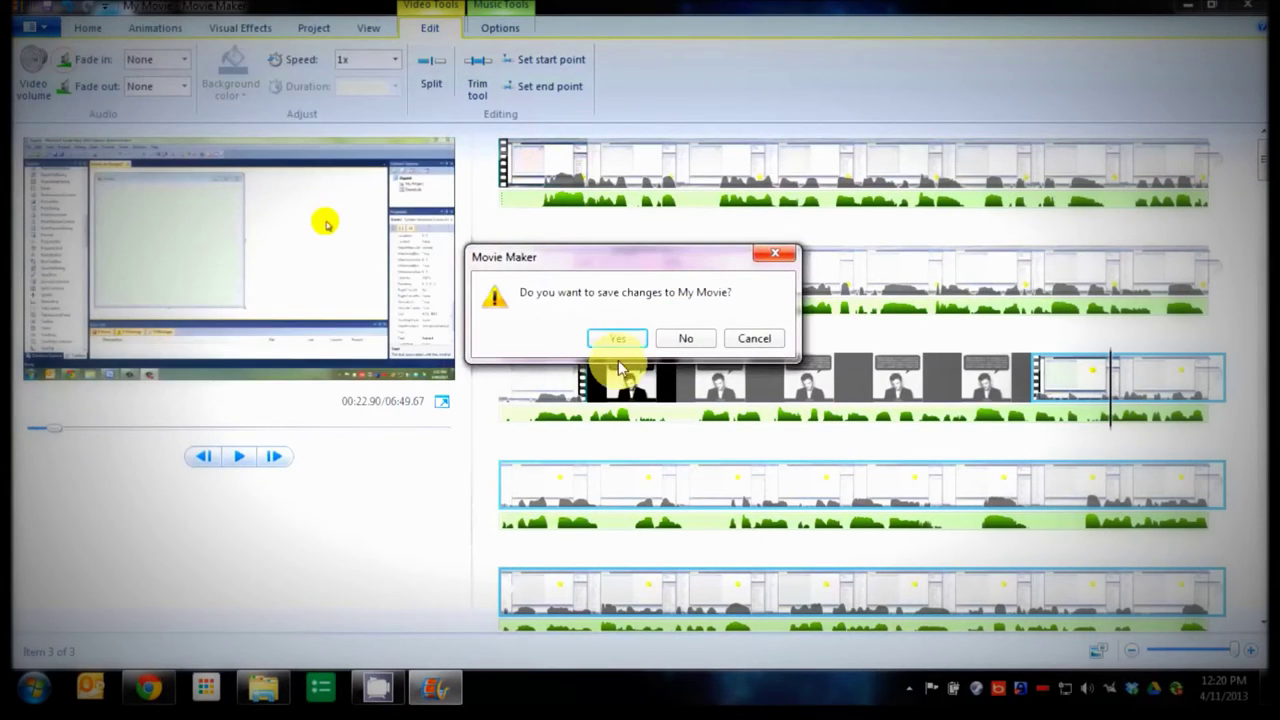
{"action": "left_click", "coordinate": [680, 338]}
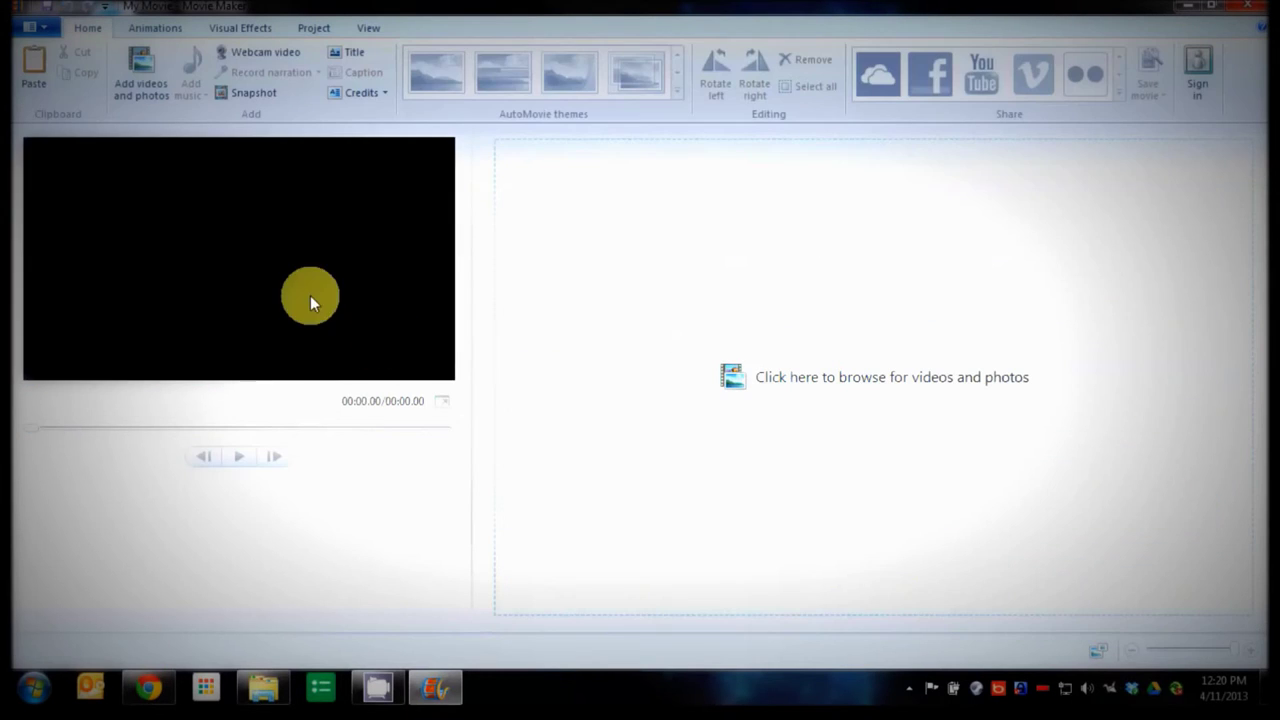
{"action": "left_click", "coordinate": [270, 694]}
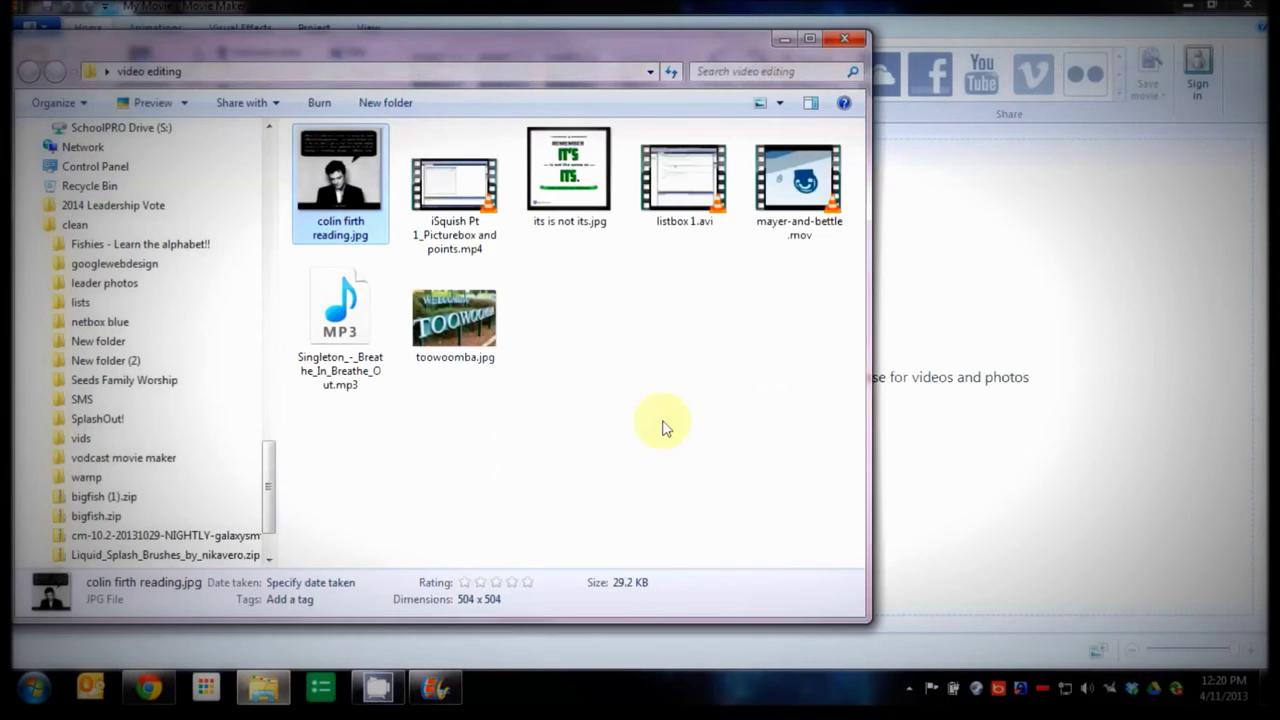
{"action": "left_click_drag", "start_coordinate": [463, 165], "coordinate": [1018, 453]}
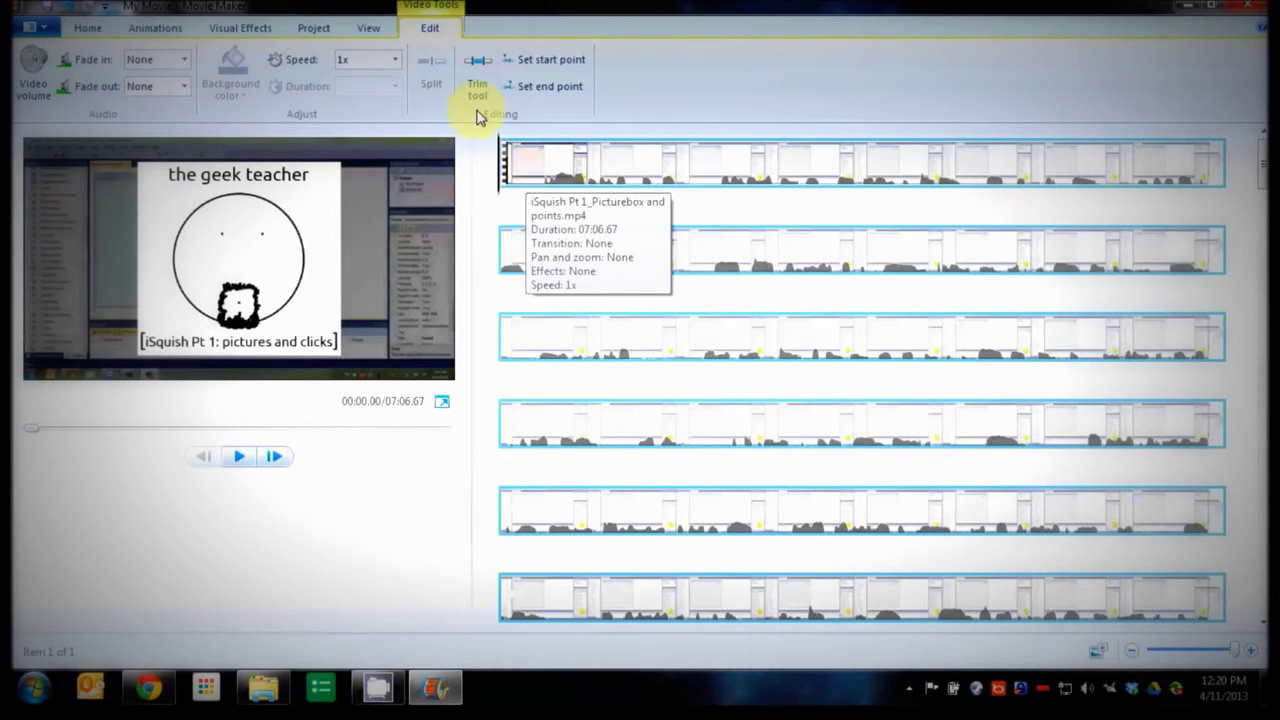
- Add the same iSquish mp4 as a music track using the Videos file filter
{"action": "left_click", "coordinate": [92, 27]}
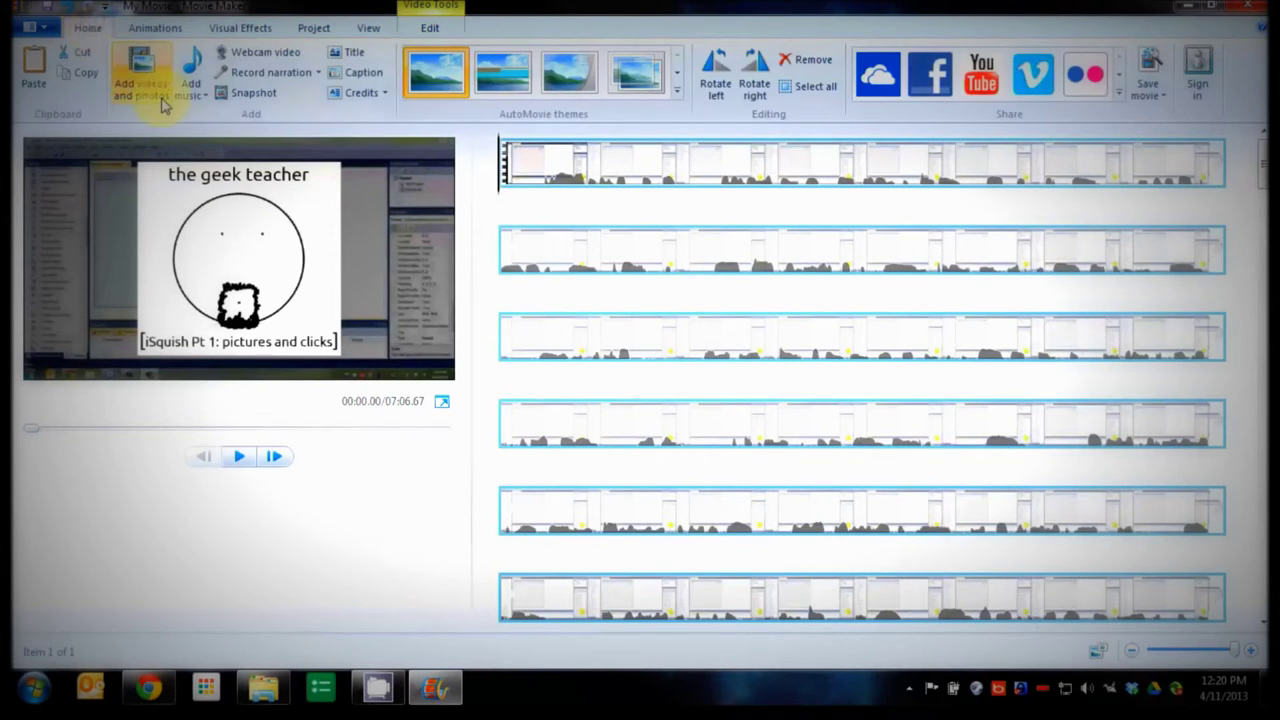
{"action": "left_click", "coordinate": [191, 86]}
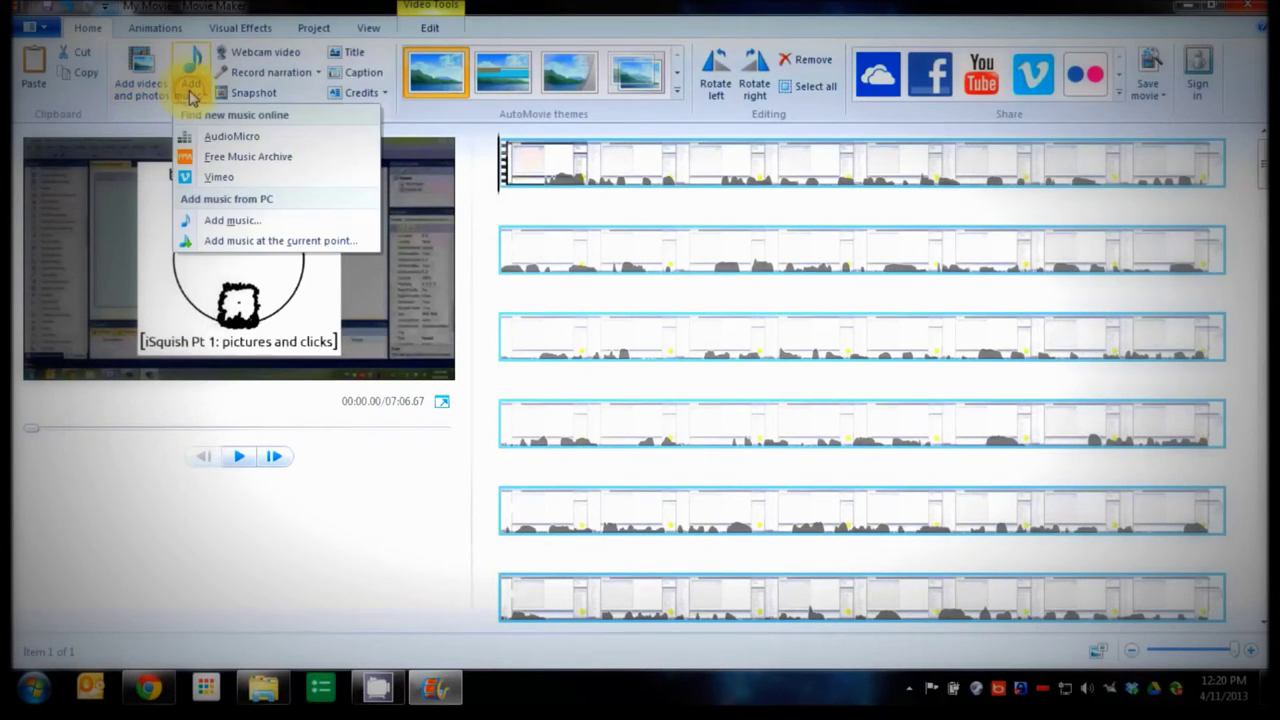
{"action": "left_click", "coordinate": [234, 223]}
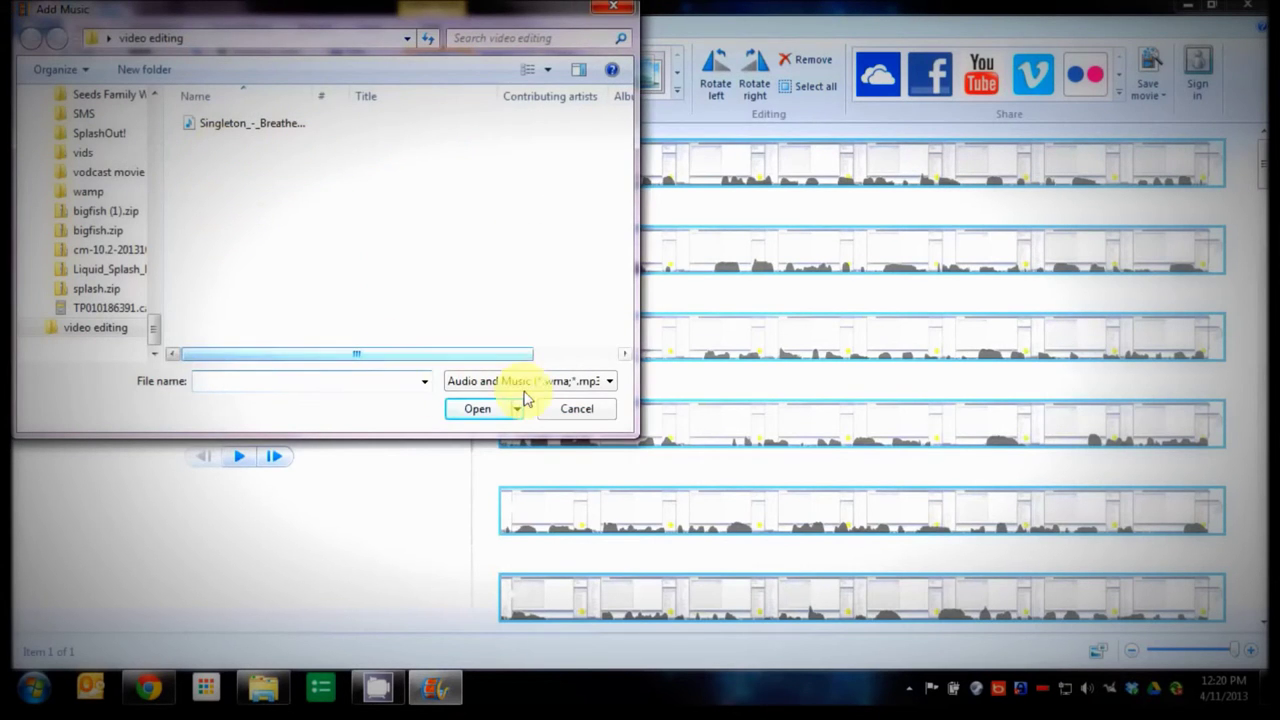
{"action": "left_click", "coordinate": [524, 385]}
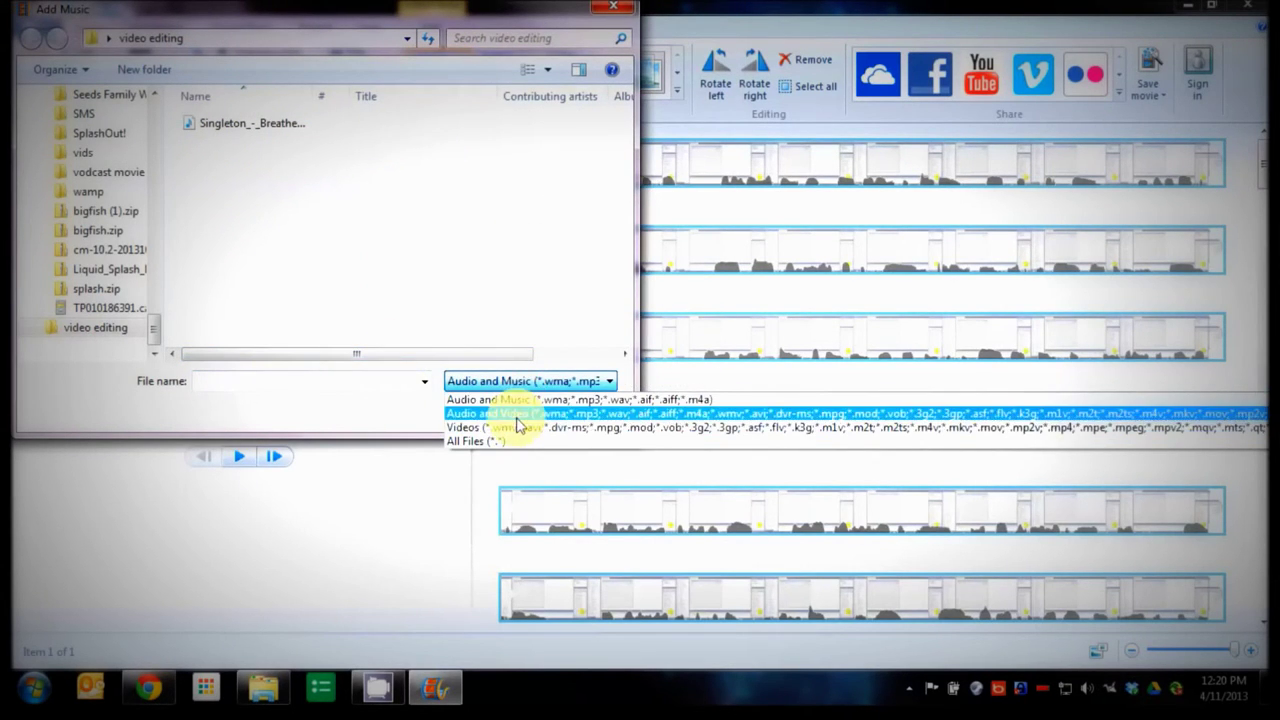
{"action": "left_click", "coordinate": [519, 433]}
{"action": "double_click", "coordinate": [214, 138]}
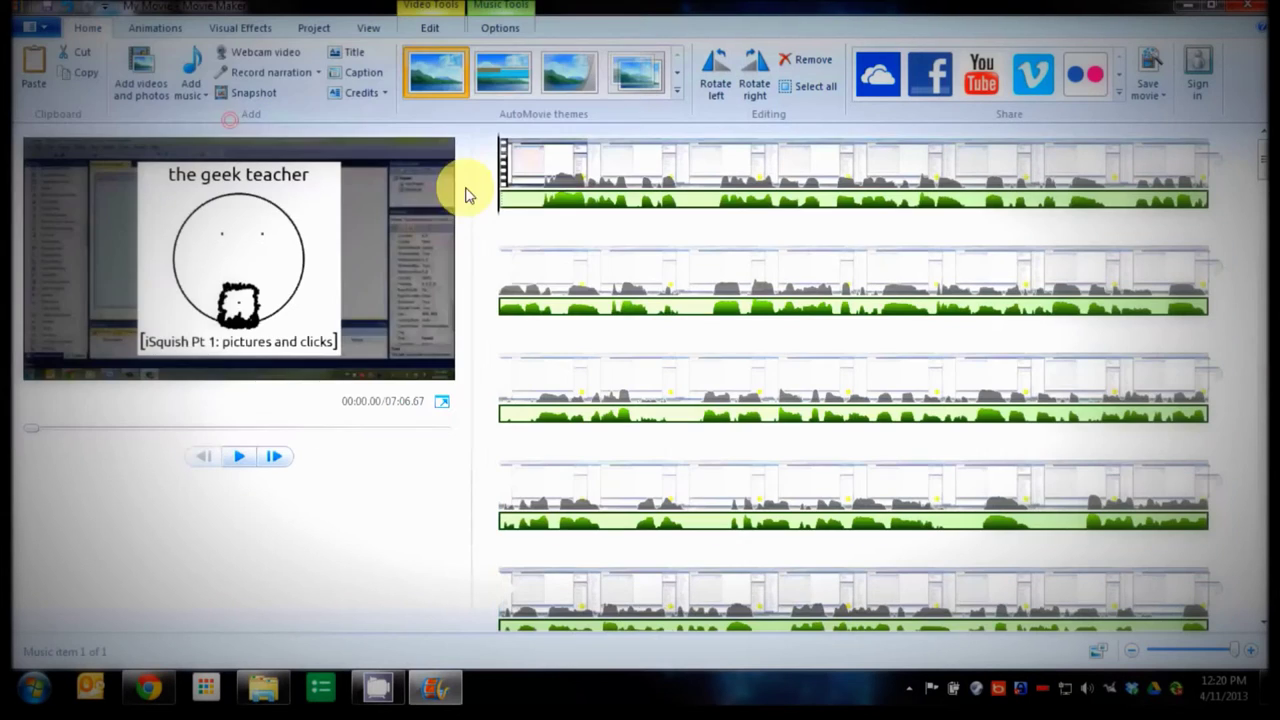
- Select the screencast clip and check its video volume setting on the Edit tab
{"action": "left_click", "coordinate": [558, 170]}
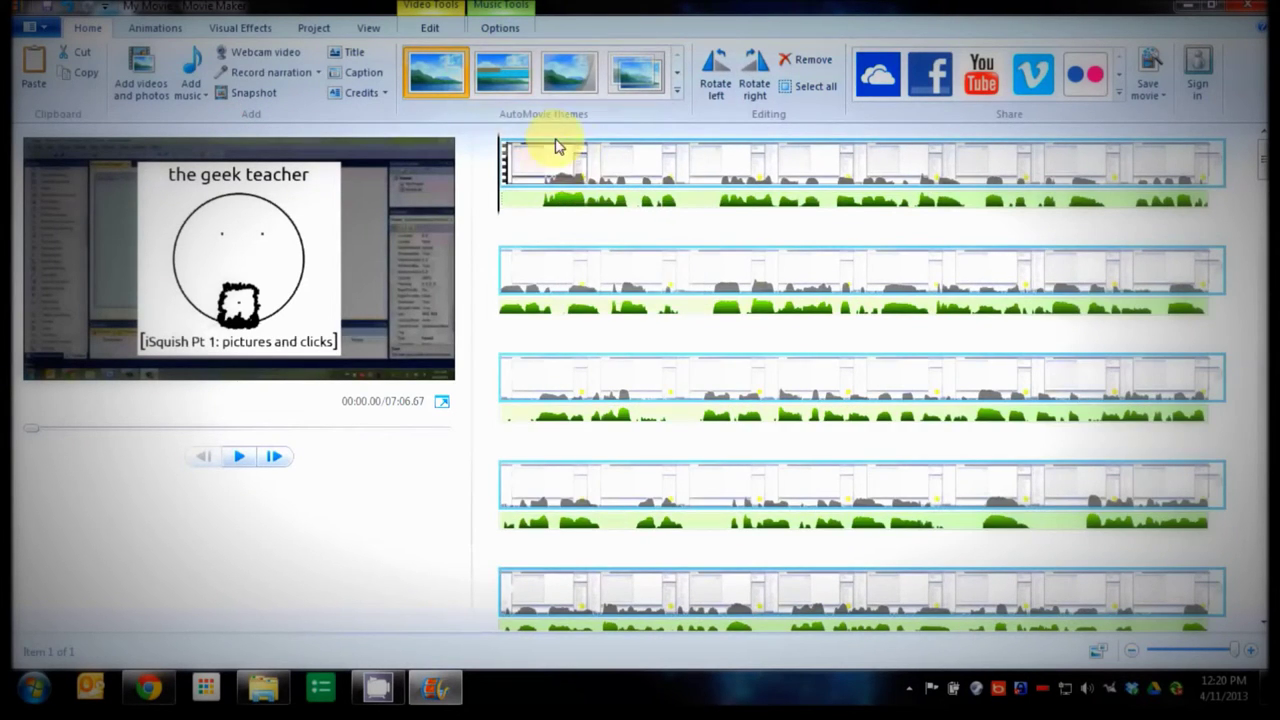
{"action": "left_click", "coordinate": [438, 33]}
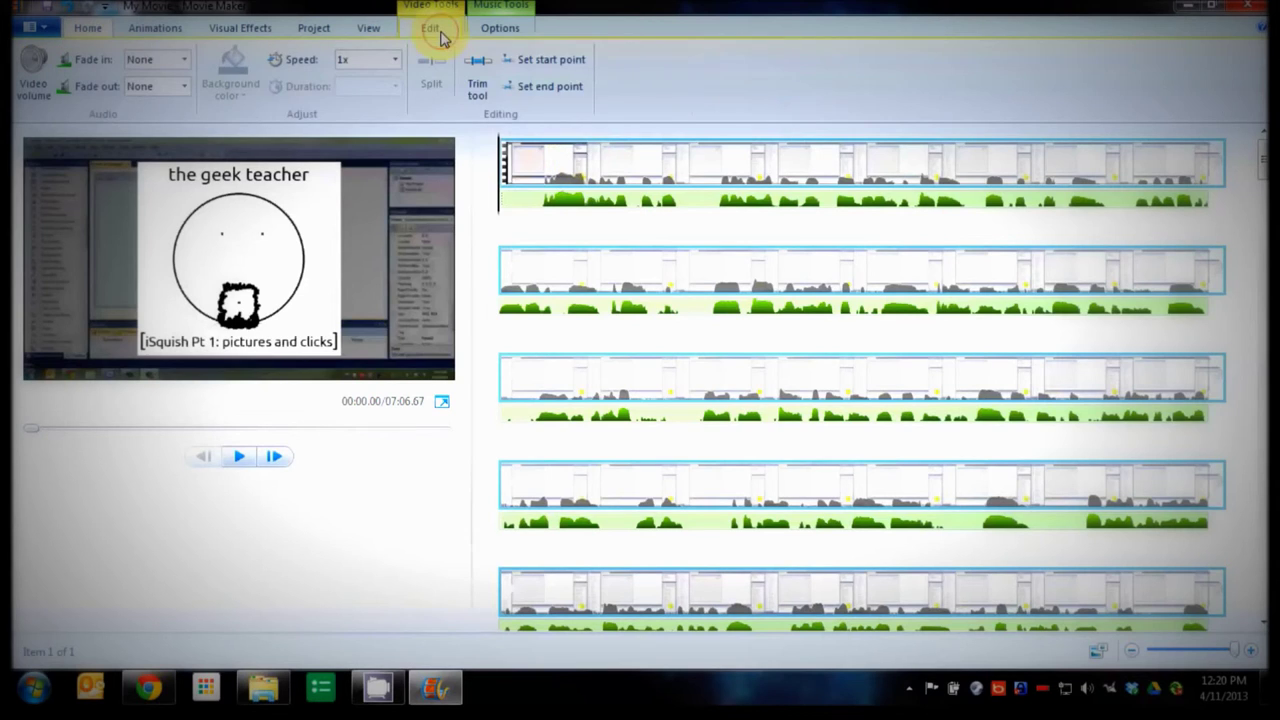
{"action": "left_click", "coordinate": [42, 97]}
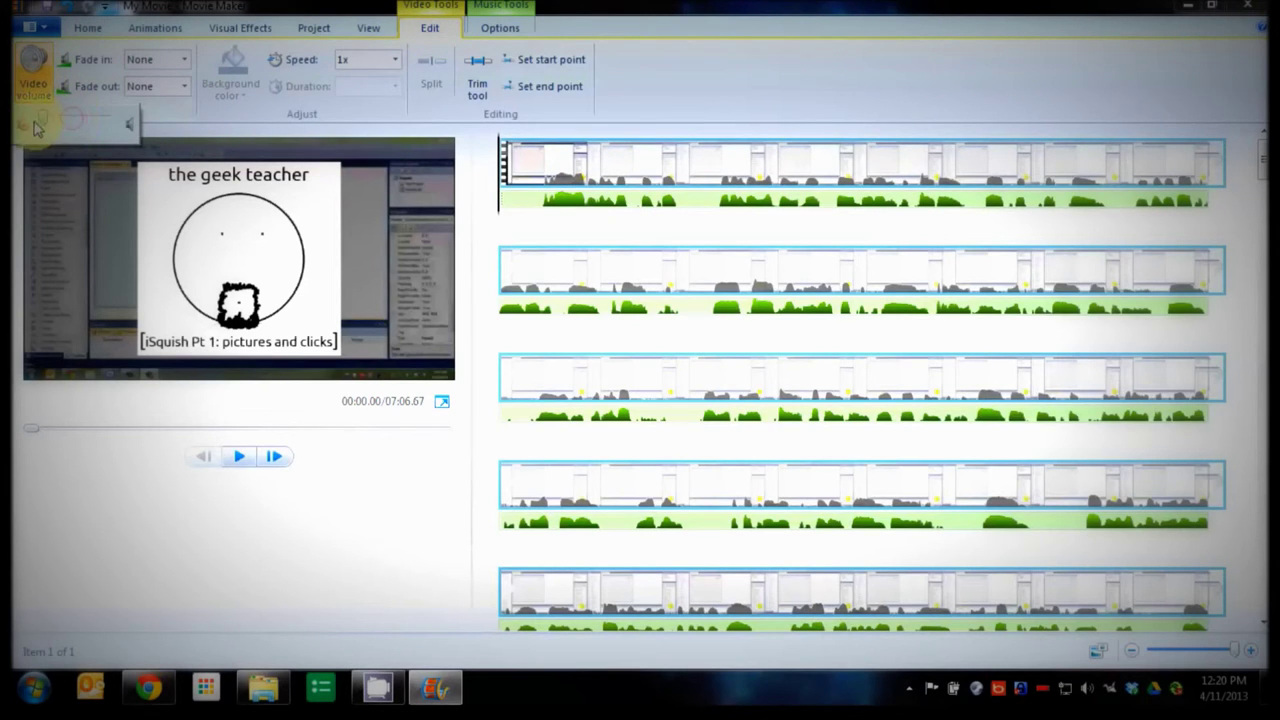
{"action": "left_click", "coordinate": [695, 97]}
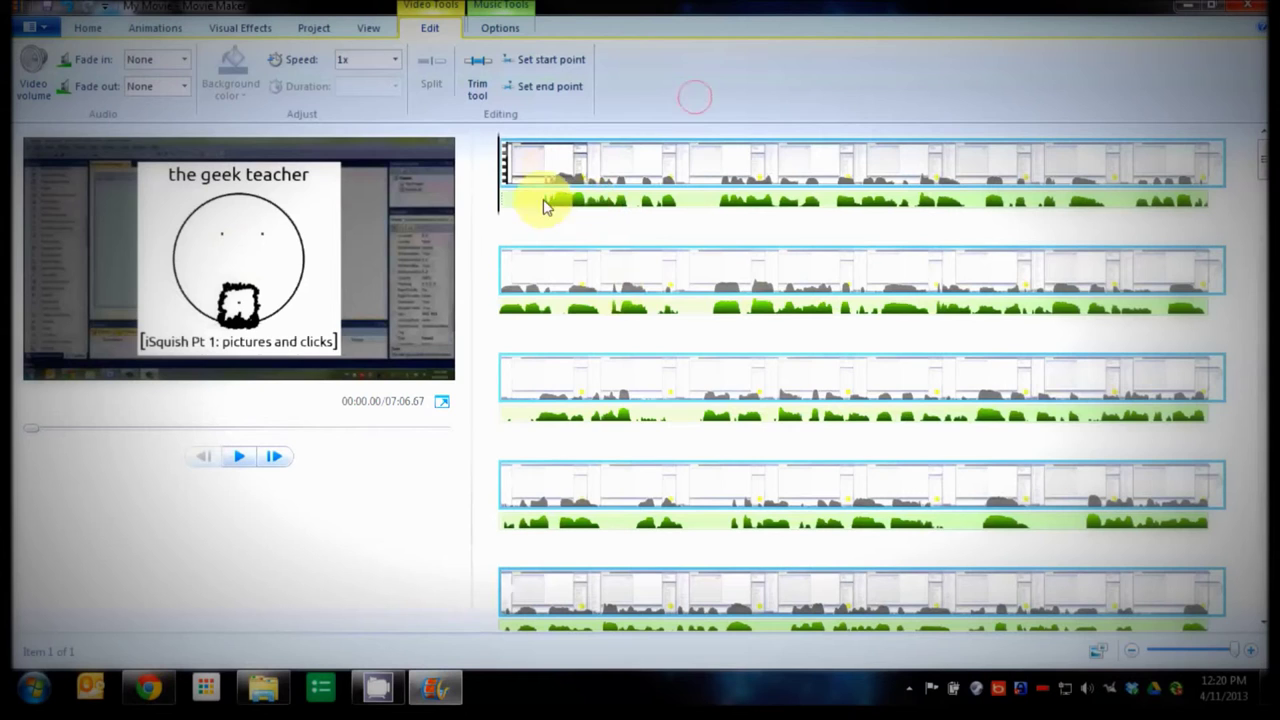
- Split the screencast at 00:10.03 and bring up the video editing folder for the photo
{"action": "left_click", "coordinate": [679, 284]}
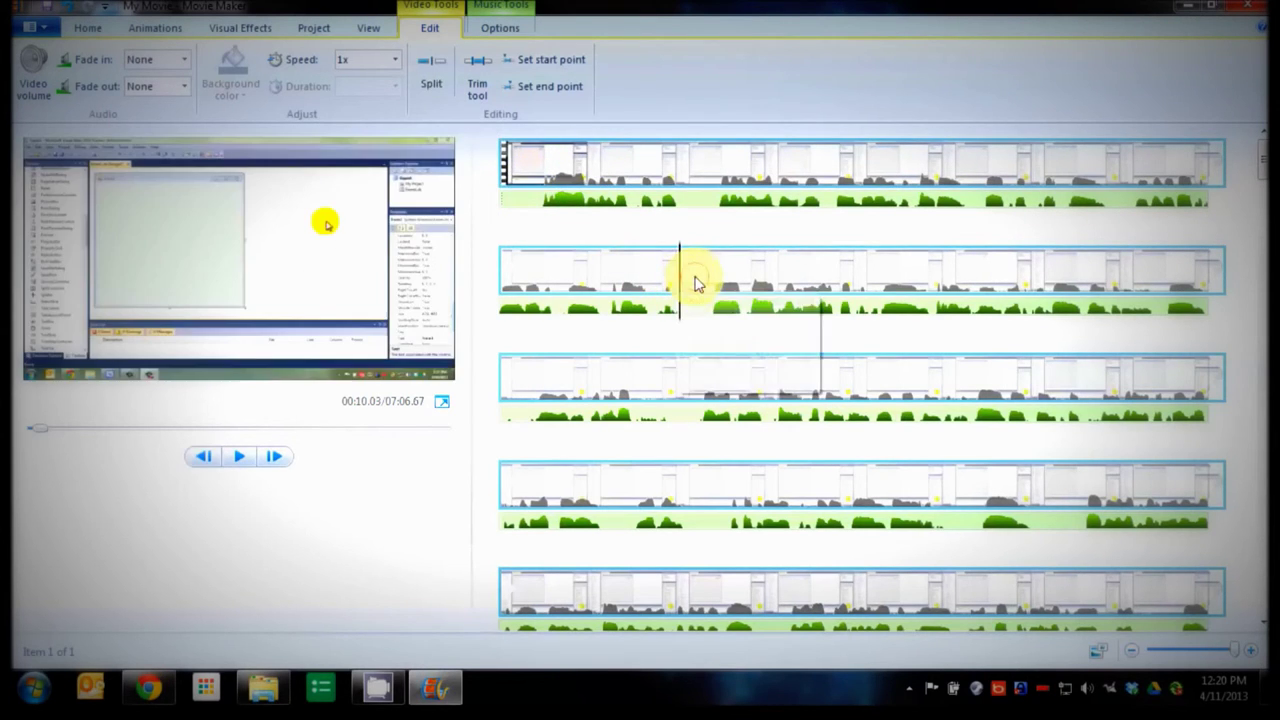
{"action": "left_click", "coordinate": [435, 74]}
{"action": "left_click", "coordinate": [263, 688]}
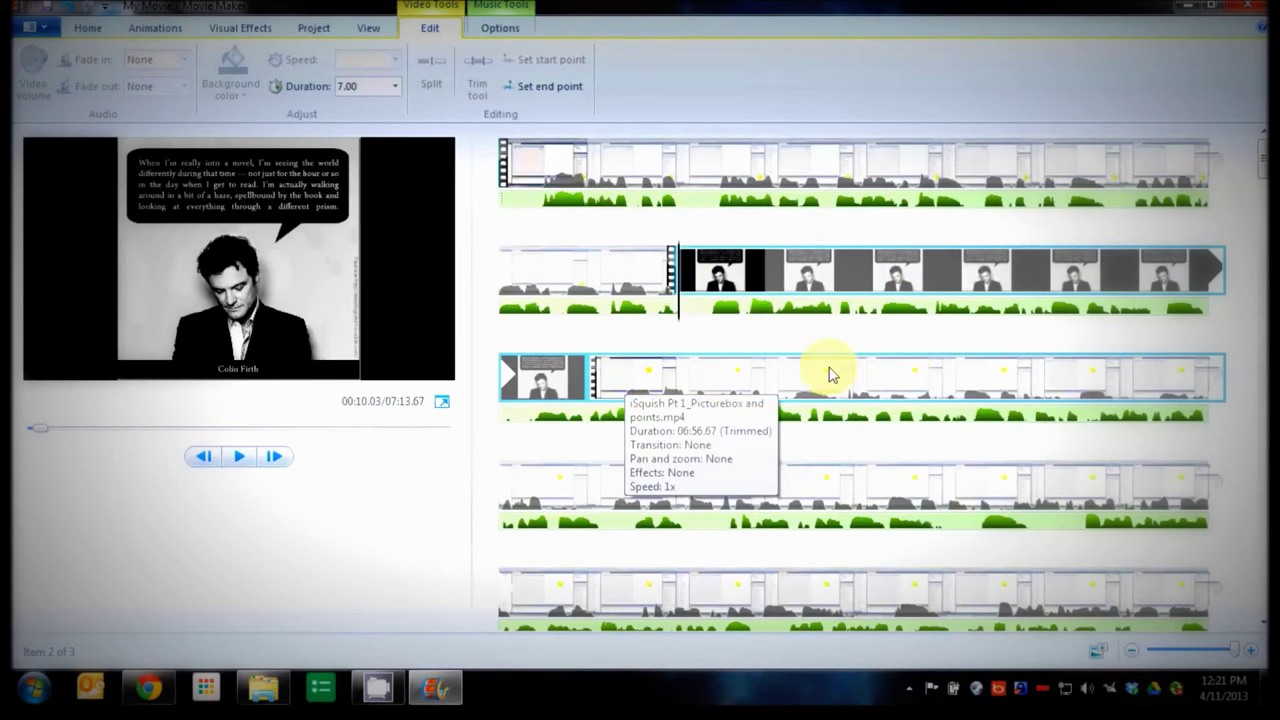
{"action": "left_click", "coordinate": [1183, 387]}
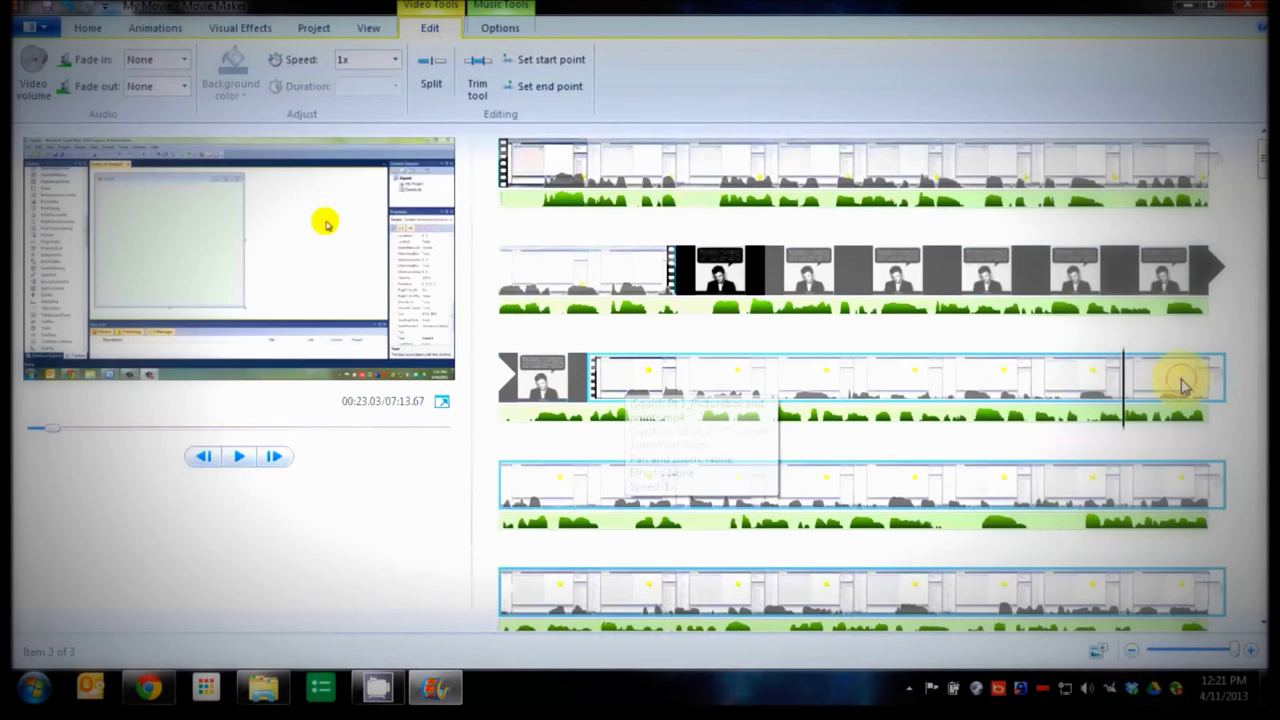
{"action": "left_click", "coordinate": [524, 487]}
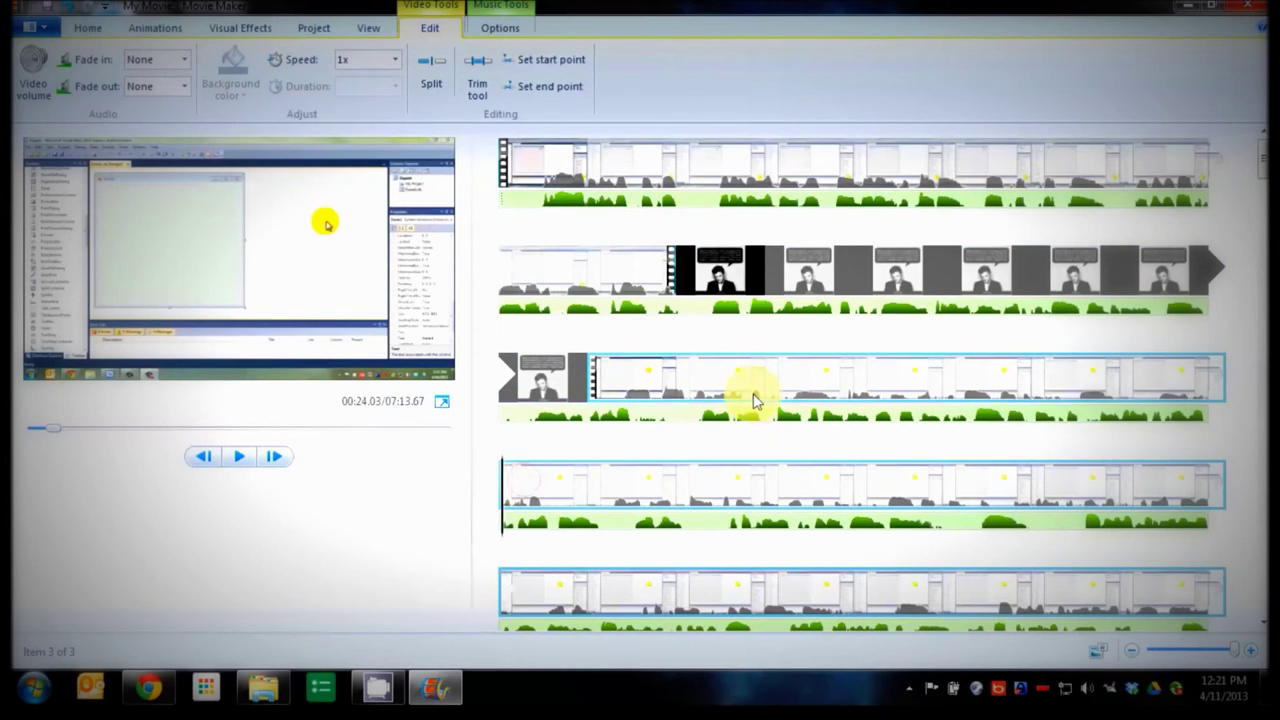
{"action": "left_click", "coordinate": [431, 64]}
{"action": "left_click", "coordinate": [698, 378]}
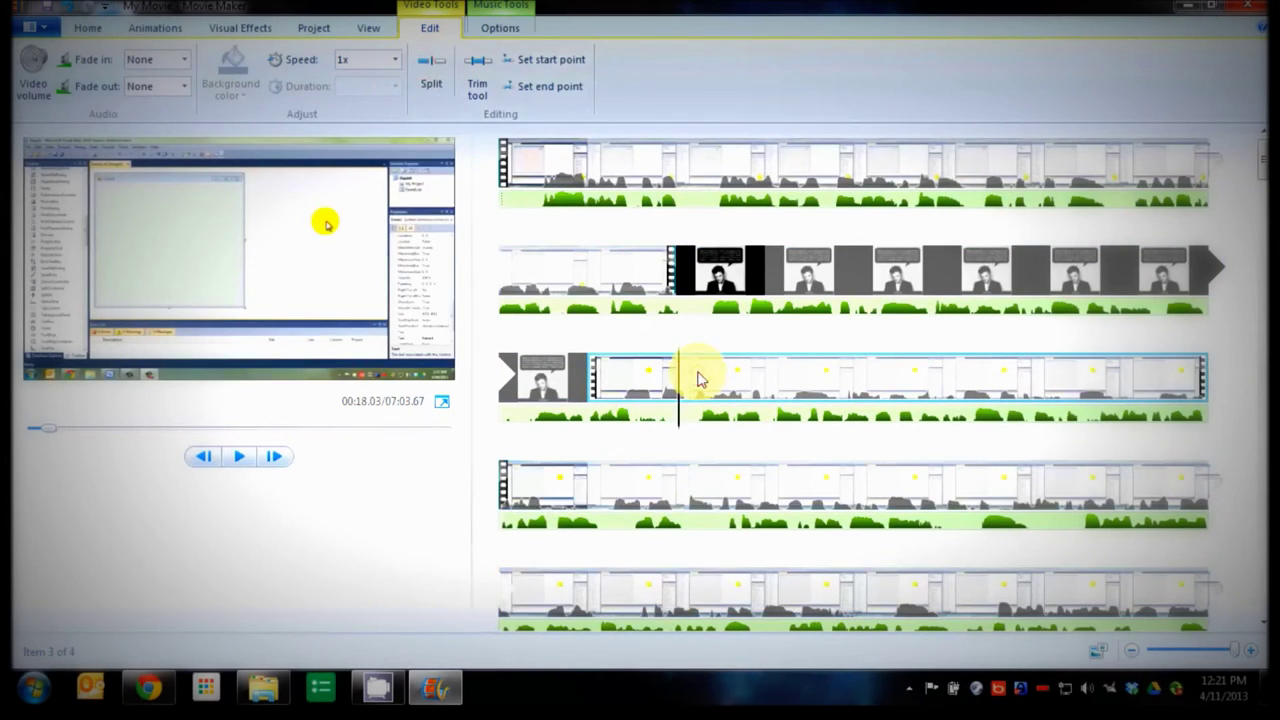
{"action": "key", "text": "ctrl+z"}
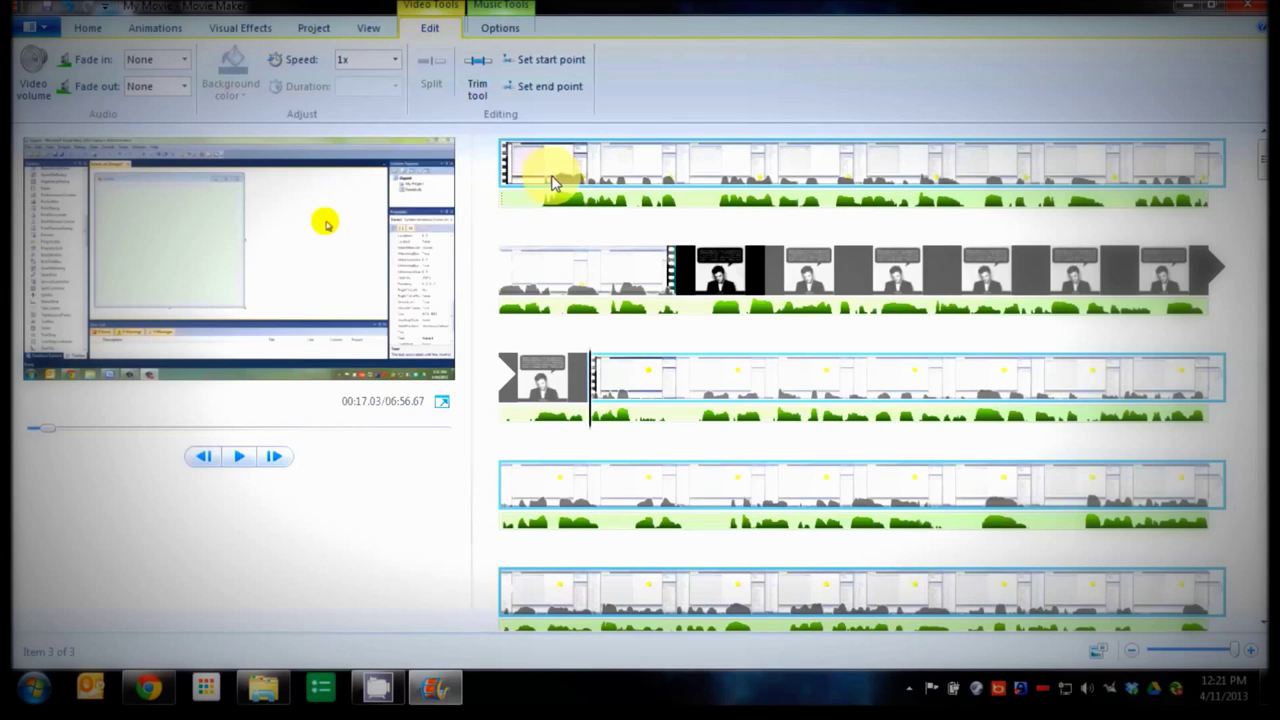
{"action": "left_click", "coordinate": [552, 183], "text": "ctrl"}
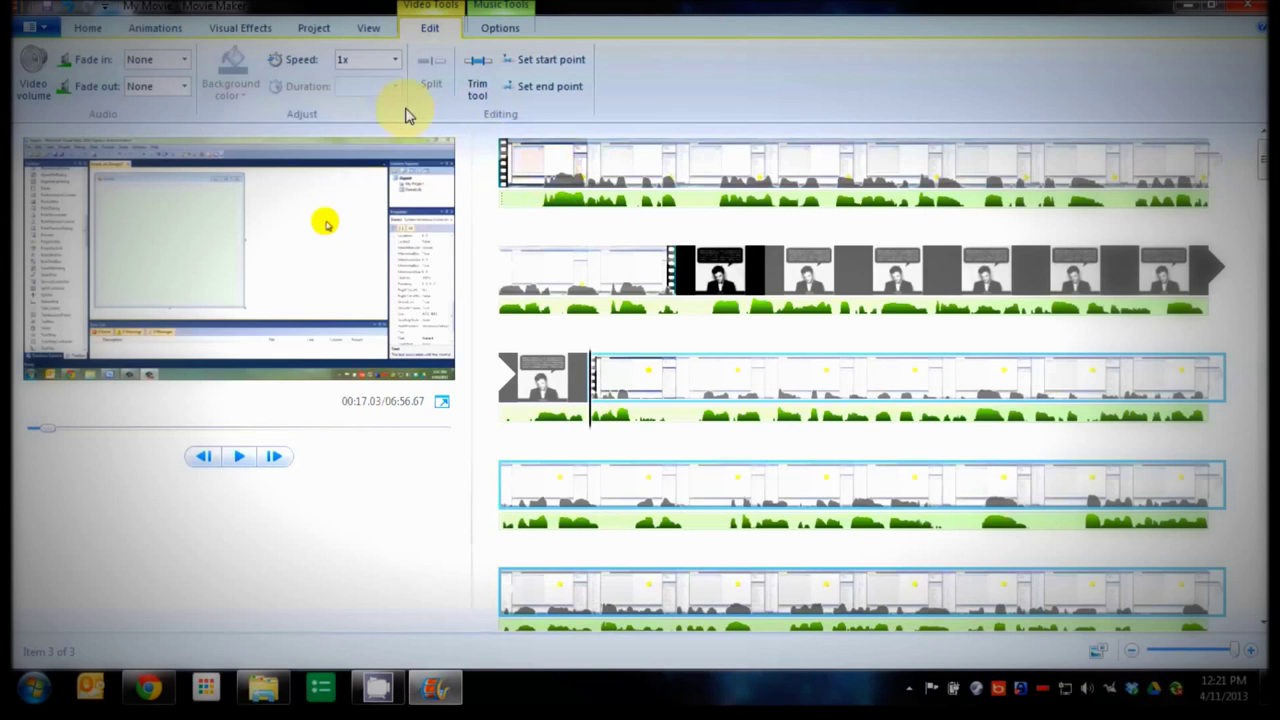